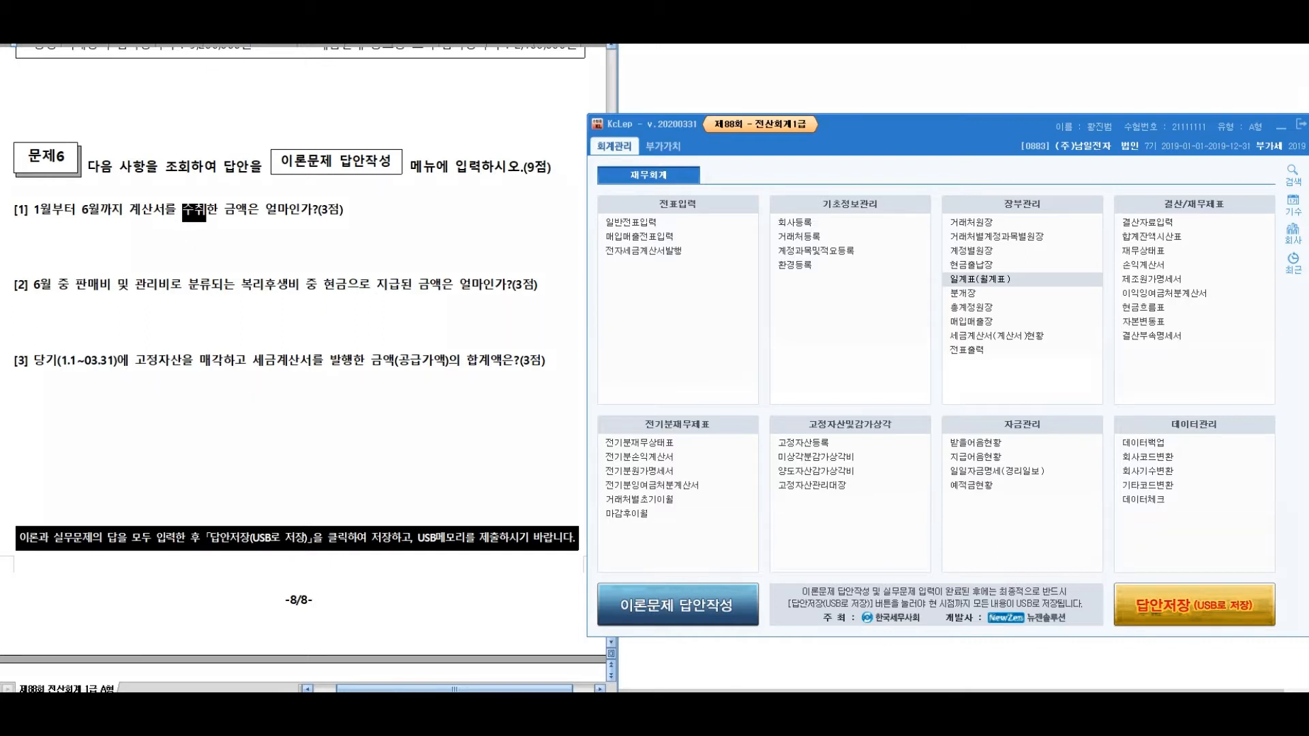
mouse_move(133, 380)
mouse_down()
mouse_move(256, 375)
mouse_move(106, 341)
mouse_move(175, 386)
mouse_up()
mouse_move(133, 296)
mouse_down()
mouse_move(141, 309)
mouse_move(189, 235)
mouse_up()
drag(161, 137, 164, 174)
mouse_move(145, 196)
mouse_down()
mouse_move(177, 209)
mouse_move(201, 194)
mouse_up()
mouse_move(212, 159)
mouse_down()
mouse_move(212, 204)
mouse_move(239, 188)
mouse_up()
mouse_move(253, 147)
mouse_down()
mouse_move(251, 197)
mouse_move(269, 182)
mouse_up()
drag(271, 158, 279, 165)
drag(266, 179, 302, 212)
mouse_move(325, 161)
mouse_down()
mouse_move(311, 191)
mouse_move(341, 179)
mouse_up()
mouse_move(348, 155)
mouse_down()
mouse_move(348, 207)
mouse_move(405, 175)
mouse_move(396, 204)
mouse_up()
mouse_move(162, 237)
mouse_down()
mouse_move(194, 225)
mouse_move(190, 252)
mouse_up()
drag(88, 152, 88, 176)
mouse_move(76, 151)
mouse_down()
mouse_move(122, 158)
mouse_move(116, 194)
mouse_up()
mouse_move(221, 253)
mouse_down()
mouse_move(256, 276)
mouse_move(228, 237)
mouse_move(294, 281)
mouse_move(461, 246)
mouse_move(497, 276)
mouse_move(530, 233)
mouse_move(549, 281)
mouse_move(585, 252)
mouse_move(609, 262)
mouse_up()
drag(295, 299, 622, 285)
drag(332, 316, 328, 334)
drag(340, 321, 342, 334)
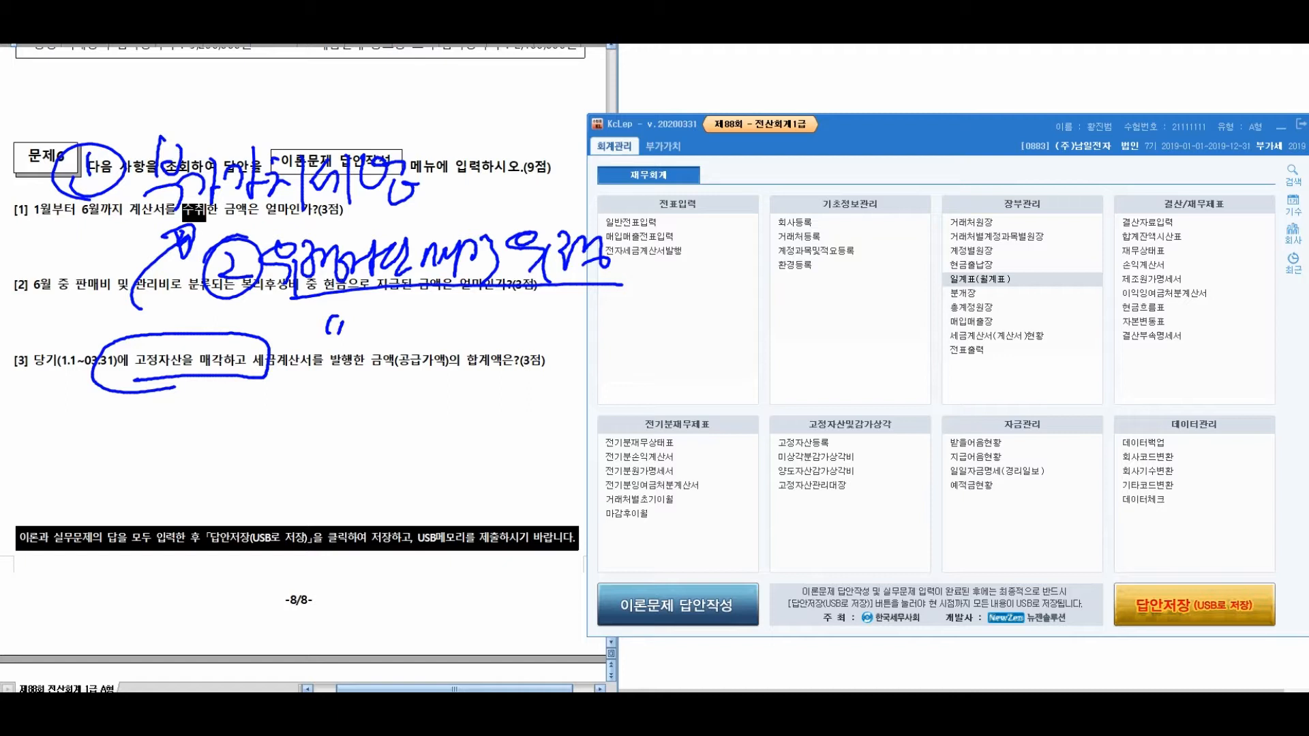
drag(365, 322, 368, 360)
mouse_move(375, 319)
mouse_down()
mouse_move(402, 325)
mouse_move(396, 391)
mouse_up()
drag(412, 313, 429, 337)
mouse_move(402, 347)
mouse_down()
mouse_move(431, 335)
mouse_move(440, 368)
mouse_up()
drag(450, 318, 441, 364)
mouse_move(444, 334)
mouse_down()
mouse_move(458, 362)
mouse_move(473, 361)
mouse_up()
drag(472, 331, 500, 359)
mouse_move(510, 323)
mouse_down()
mouse_move(512, 375)
mouse_move(539, 379)
mouse_up()
drag(563, 321, 573, 338)
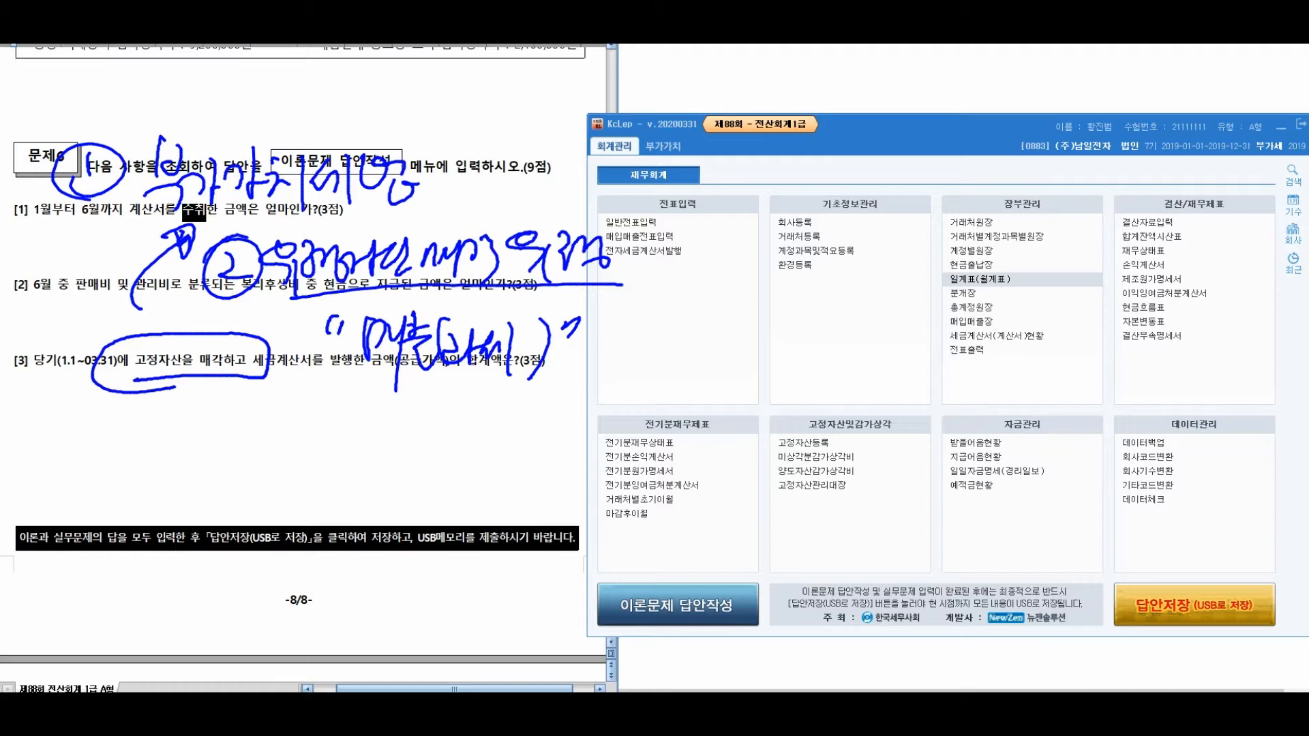
drag(319, 392, 616, 385)
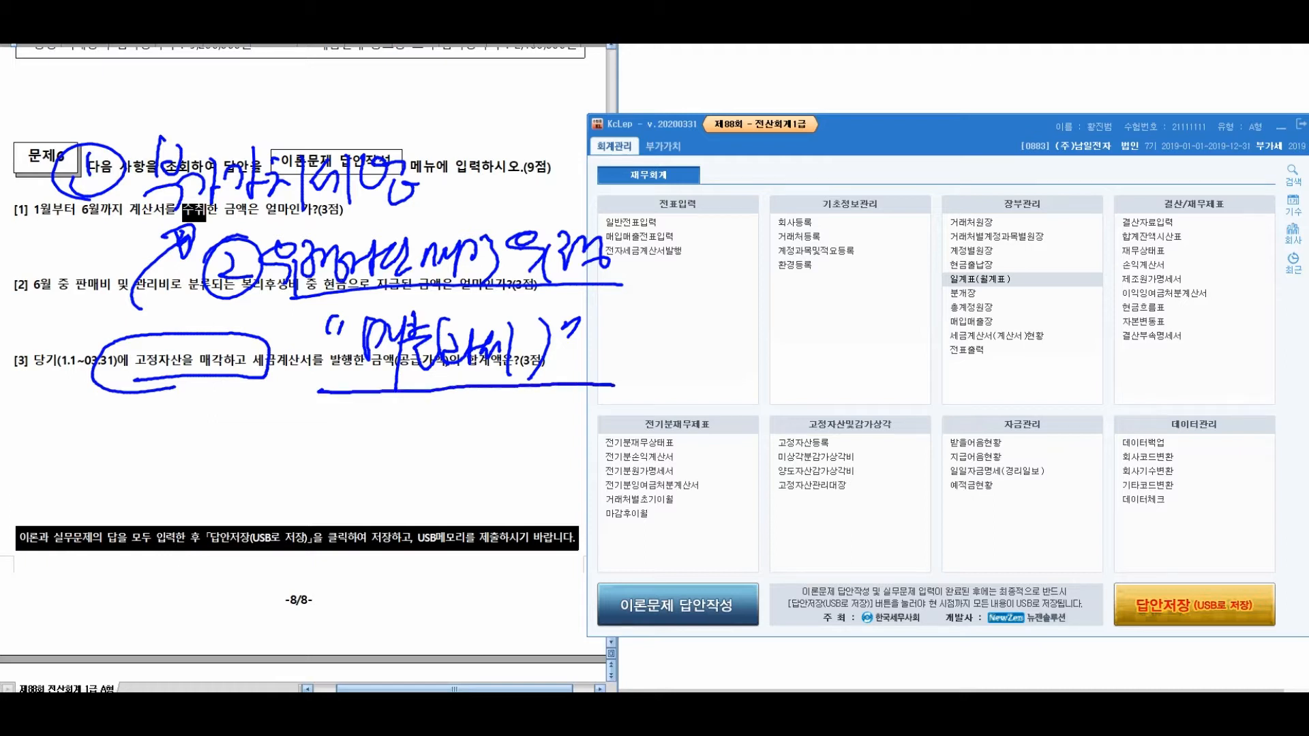
mouse_move(161, 410)
mouse_down()
mouse_move(139, 518)
mouse_move(165, 506)
mouse_up()
mouse_move(214, 460)
mouse_down()
mouse_move(232, 501)
mouse_move(254, 491)
mouse_move(276, 504)
mouse_move(315, 488)
mouse_move(340, 501)
mouse_up()
drag(336, 472, 349, 539)
drag(372, 477, 409, 528)
drag(421, 470, 472, 530)
drag(468, 482, 503, 559)
drag(512, 482, 539, 513)
mouse_move(546, 477)
mouse_down()
mouse_move(566, 505)
mouse_move(535, 580)
mouse_up()
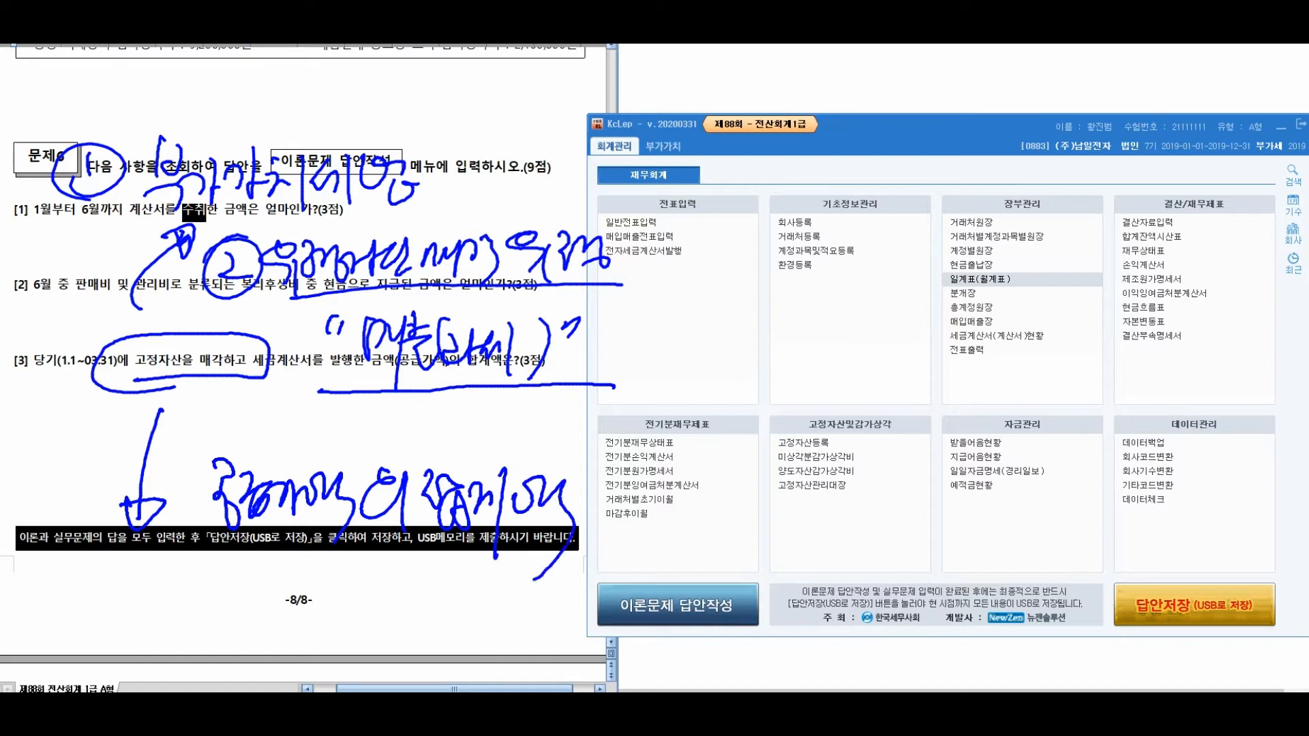
drag(706, 95, 681, 579)
drag(770, 100, 767, 176)
drag(750, 181, 763, 96)
mouse_move(846, 108)
mouse_down()
mouse_move(854, 167)
mouse_move(890, 190)
mouse_up()
mouse_move(899, 123)
mouse_down()
mouse_move(951, 130)
mouse_move(958, 153)
mouse_up()
mouse_move(972, 108)
mouse_down()
mouse_move(968, 213)
mouse_move(1009, 138)
mouse_move(1019, 146)
mouse_up()
drag(1009, 153, 1032, 170)
drag(1028, 124, 1067, 160)
drag(1067, 133, 1086, 167)
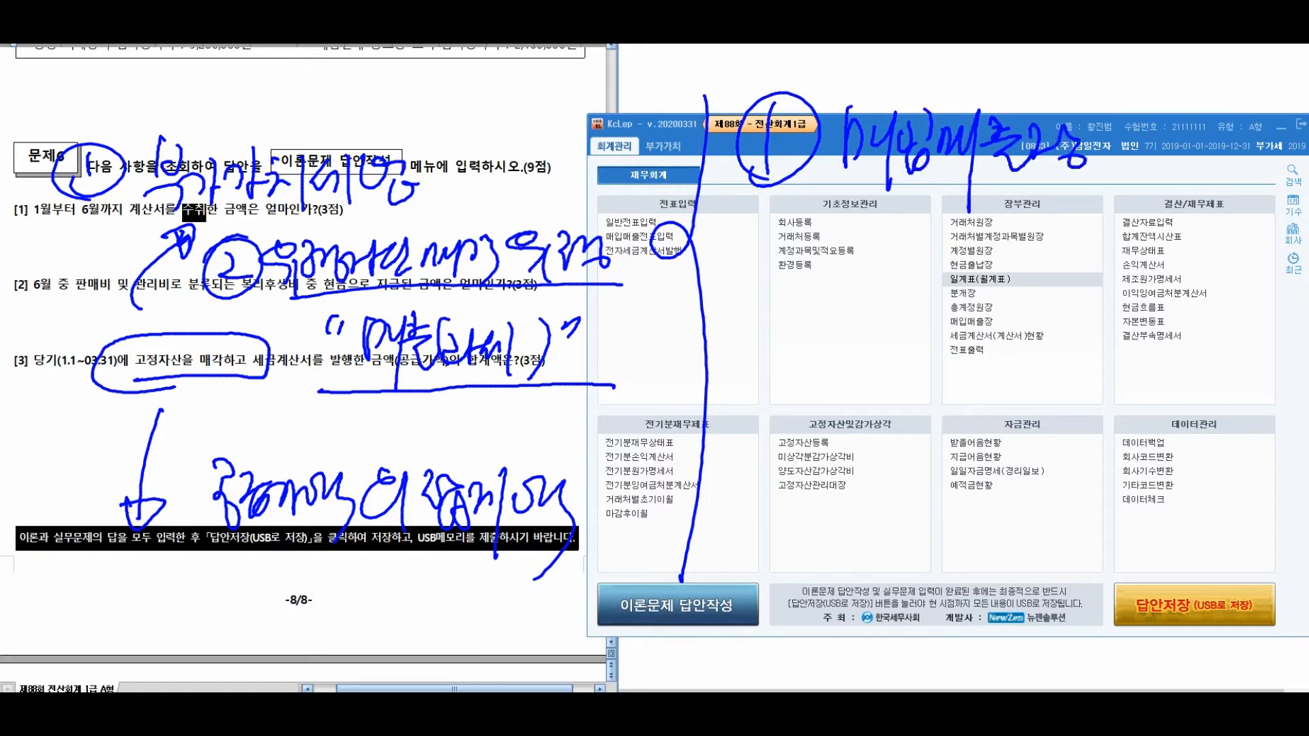
drag(726, 310, 777, 349)
mouse_move(750, 300)
mouse_down()
mouse_move(723, 321)
mouse_move(767, 304)
mouse_up()
drag(808, 293, 818, 338)
drag(804, 307, 808, 358)
drag(822, 317, 860, 351)
mouse_move(857, 322)
mouse_down()
mouse_move(883, 331)
mouse_move(891, 320)
mouse_up()
mouse_move(900, 301)
mouse_down()
mouse_move(903, 372)
mouse_move(938, 314)
mouse_up()
mouse_move(948, 293)
mouse_down()
mouse_move(954, 337)
mouse_move(939, 344)
mouse_up()
mouse_move(981, 321)
mouse_down()
mouse_move(958, 344)
mouse_move(1030, 311)
mouse_up()
drag(1029, 315, 1000, 407)
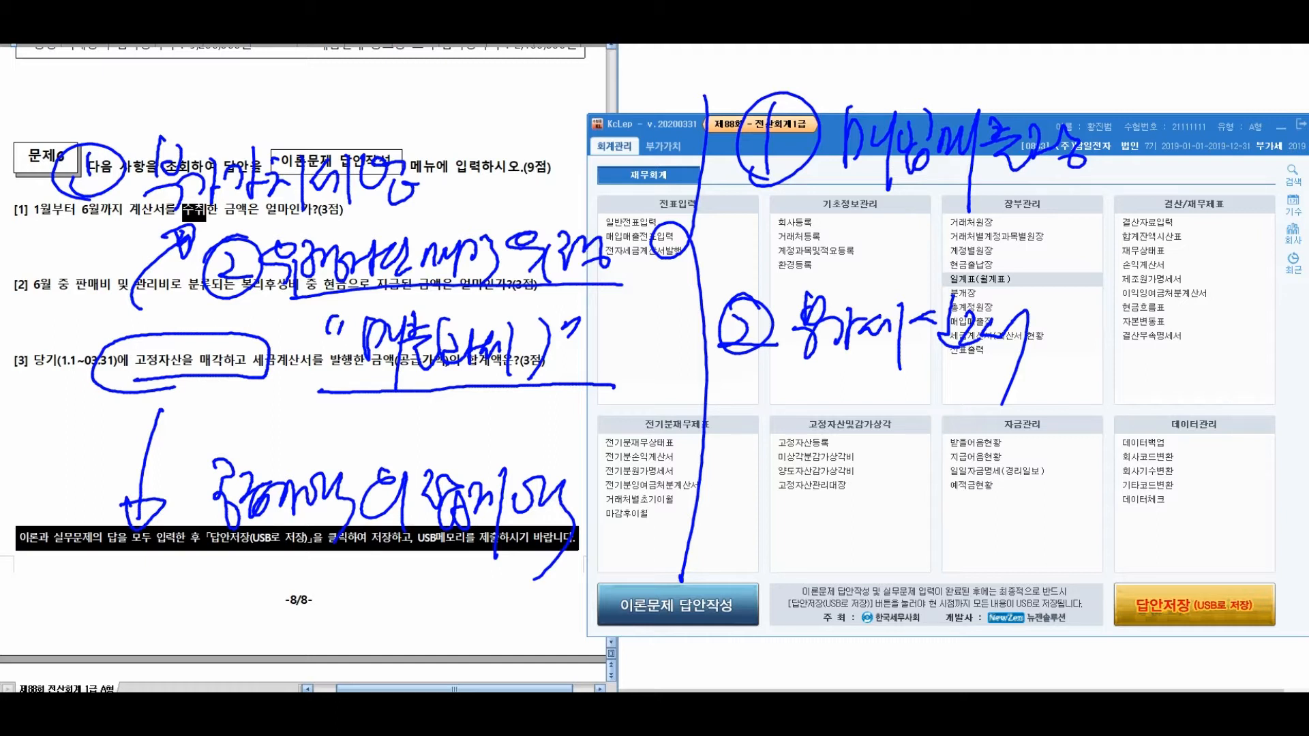
drag(588, 60, 567, 109)
drag(597, 106, 609, 140)
drag(615, 81, 634, 109)
mouse_move(626, 113)
mouse_down()
mouse_move(659, 126)
mouse_move(656, 141)
mouse_up()
mouse_move(667, 80)
mouse_down()
mouse_move(677, 72)
mouse_move(705, 106)
mouse_up()
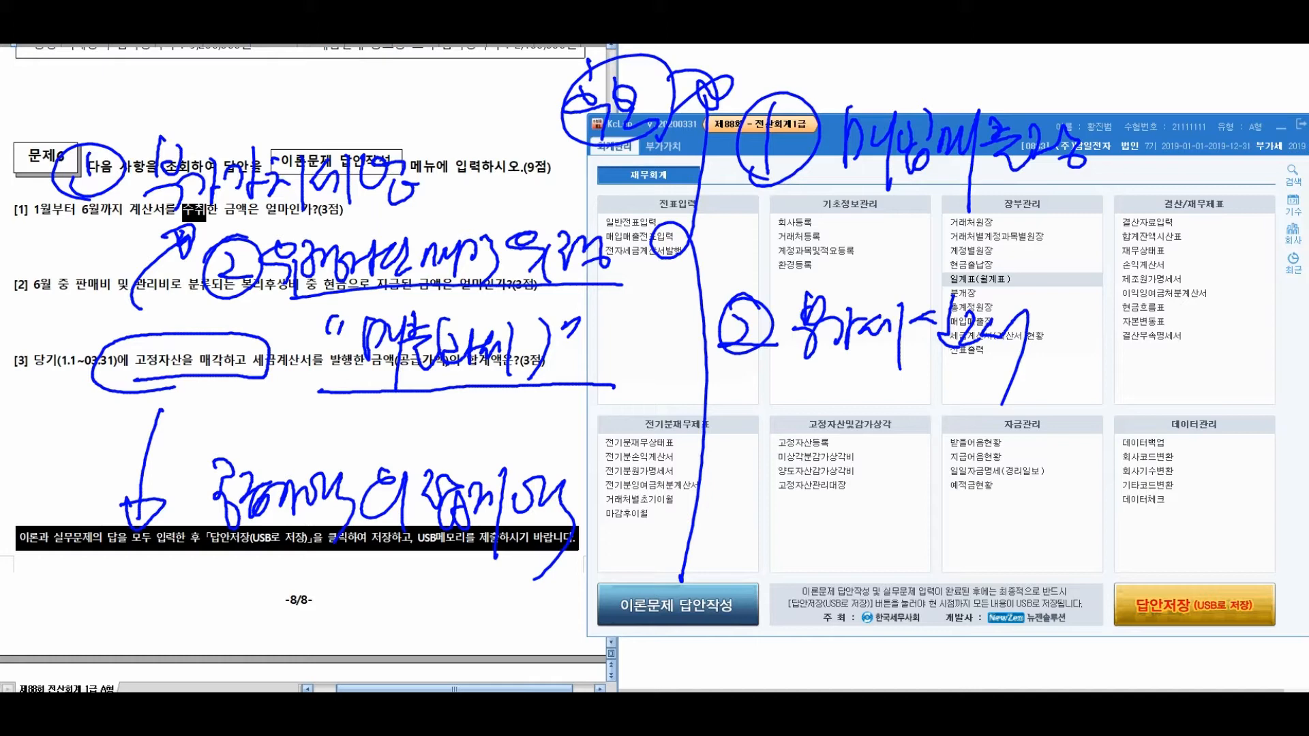
drag(846, 175, 1121, 194)
mouse_move(744, 213)
mouse_down()
mouse_move(796, 258)
mouse_move(824, 231)
mouse_move(830, 258)
mouse_up()
mouse_move(860, 204)
mouse_down()
mouse_move(849, 258)
mouse_move(900, 249)
mouse_move(954, 265)
mouse_up()
mouse_move(975, 222)
mouse_down()
mouse_move(1021, 255)
mouse_move(1069, 256)
mouse_move(1075, 276)
mouse_up()
drag(1090, 232, 1118, 246)
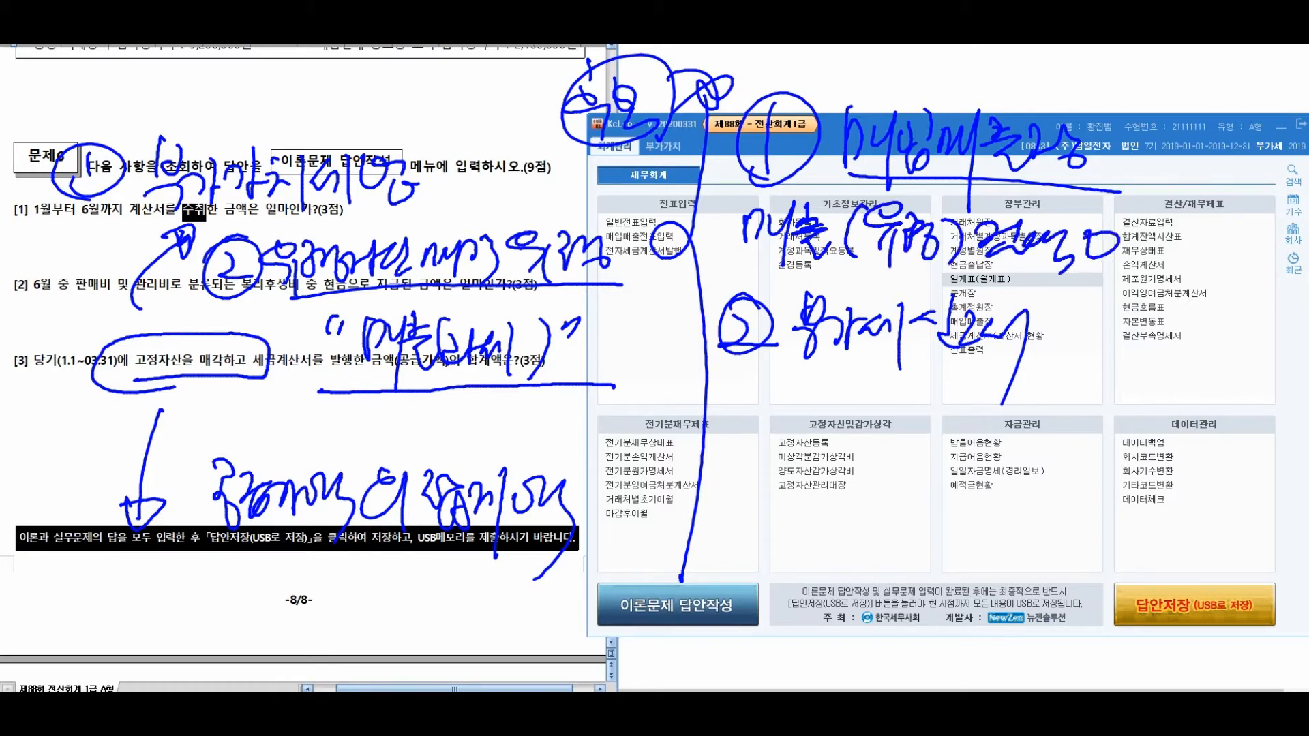
mouse_move(1208, 222)
mouse_down()
mouse_move(1152, 152)
mouse_move(1190, 140)
mouse_up()
drag(162, 551, 564, 555)
drag(103, 519, 700, 571)
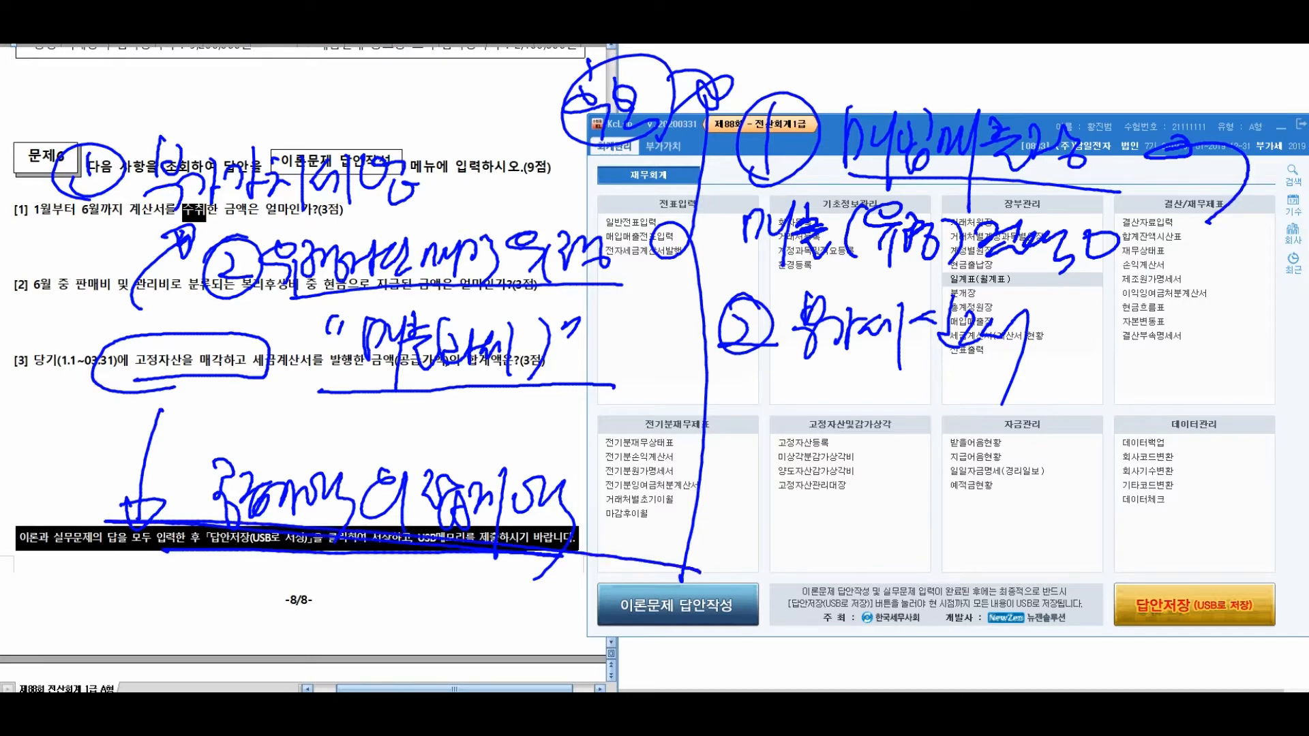
drag(1166, 166, 1156, 269)
mouse_move(1204, 209)
mouse_down()
mouse_move(1189, 233)
mouse_move(1224, 214)
mouse_up()
drag(1232, 188, 1233, 280)
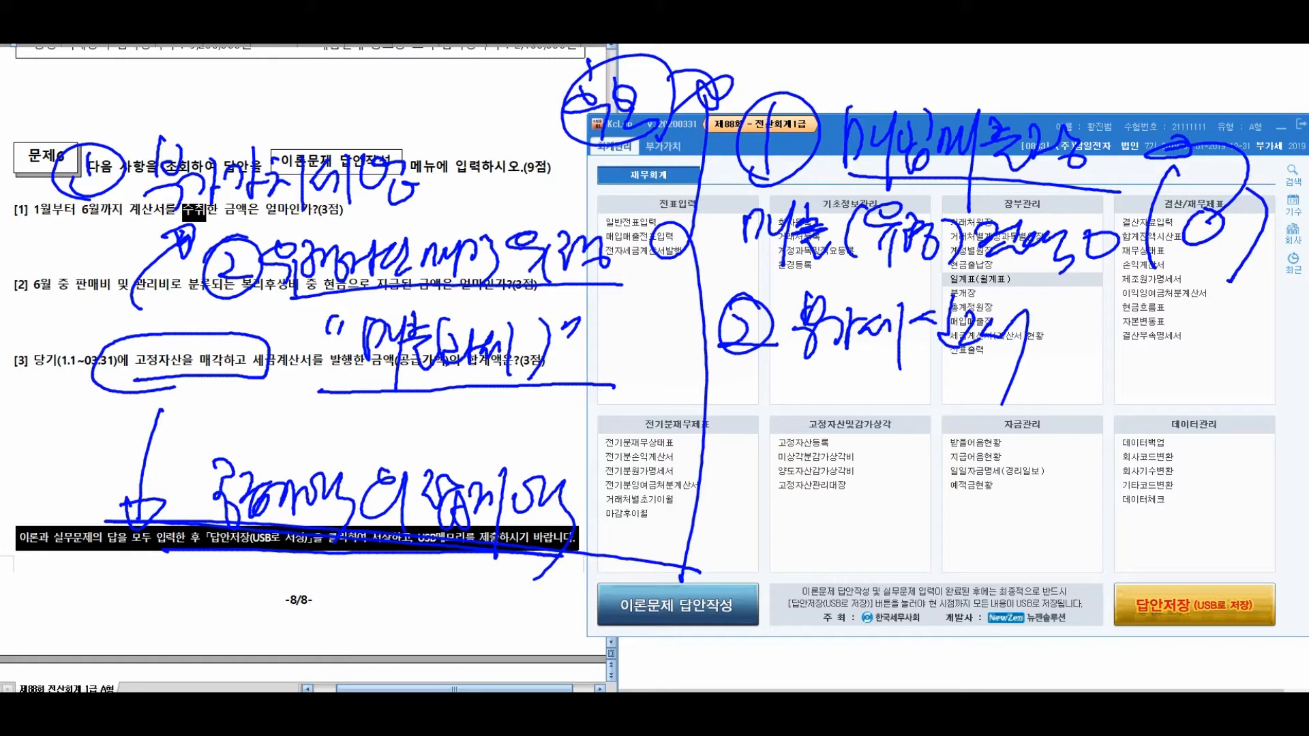
mouse_move(1085, 331)
mouse_down()
mouse_move(1066, 395)
mouse_move(1103, 360)
mouse_up()
drag(1133, 346, 1125, 415)
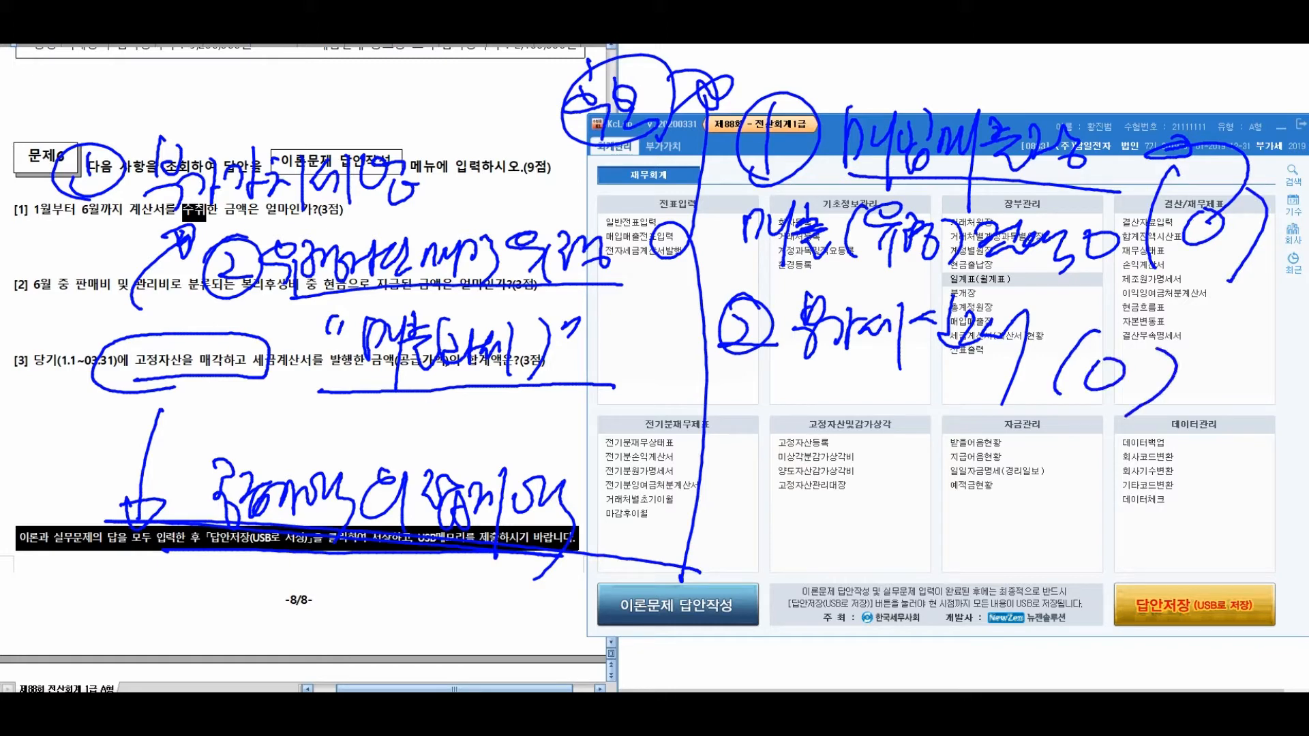
mouse_move(748, 424)
mouse_down()
mouse_move(797, 426)
mouse_move(821, 444)
mouse_move(813, 436)
mouse_up()
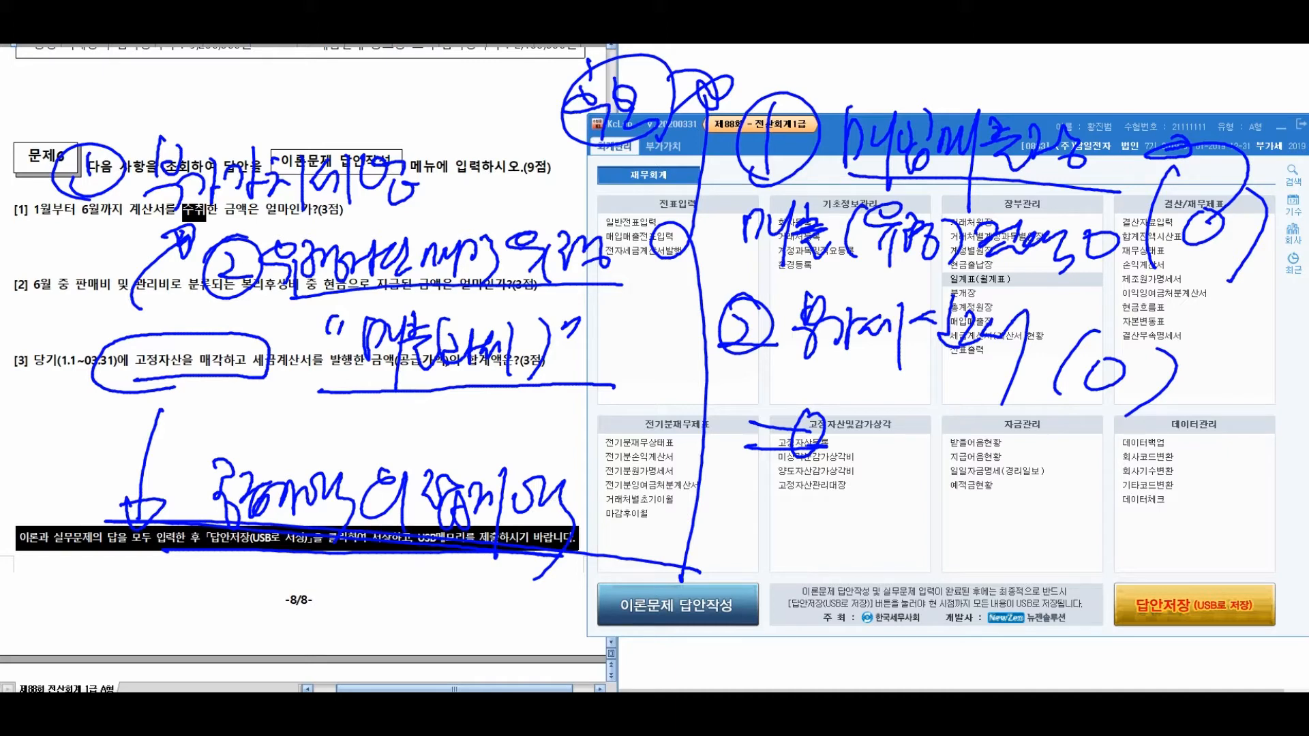
mouse_move(1001, 266)
mouse_down()
mouse_move(932, 480)
mouse_move(887, 474)
mouse_move(880, 576)
mouse_up()
mouse_move(931, 519)
mouse_down()
mouse_move(901, 558)
mouse_move(925, 559)
mouse_up()
drag(941, 512, 949, 553)
mouse_move(1021, 503)
mouse_down()
mouse_move(994, 533)
mouse_move(1022, 540)
mouse_up()
drag(1032, 507, 1036, 557)
mouse_move(1041, 515)
mouse_down()
mouse_move(1062, 541)
mouse_move(1117, 514)
mouse_move(1109, 554)
mouse_up()
mouse_move(1122, 512)
mouse_down()
mouse_move(1132, 553)
mouse_move(1152, 552)
mouse_up()
drag(1161, 522, 1183, 514)
drag(1151, 545, 1209, 539)
drag(959, 585, 1242, 507)
drag(1043, 566, 1046, 576)
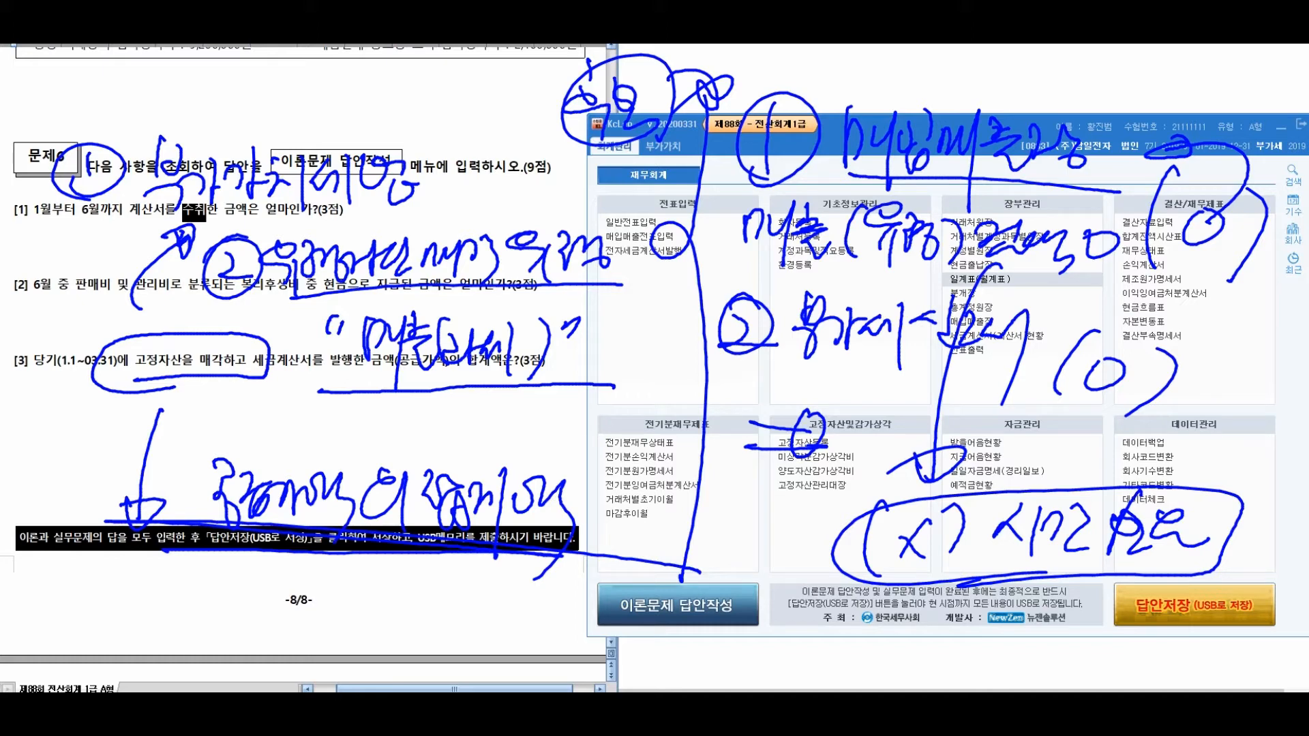
drag(829, 81, 713, 171)
drag(747, 91, 801, 215)
mouse_move(738, 293)
mouse_down()
mouse_move(722, 300)
mouse_move(729, 349)
mouse_up()
mouse_move(697, 274)
mouse_down()
mouse_move(664, 286)
mouse_move(735, 313)
mouse_move(669, 300)
mouse_up()
drag(756, 256, 733, 291)
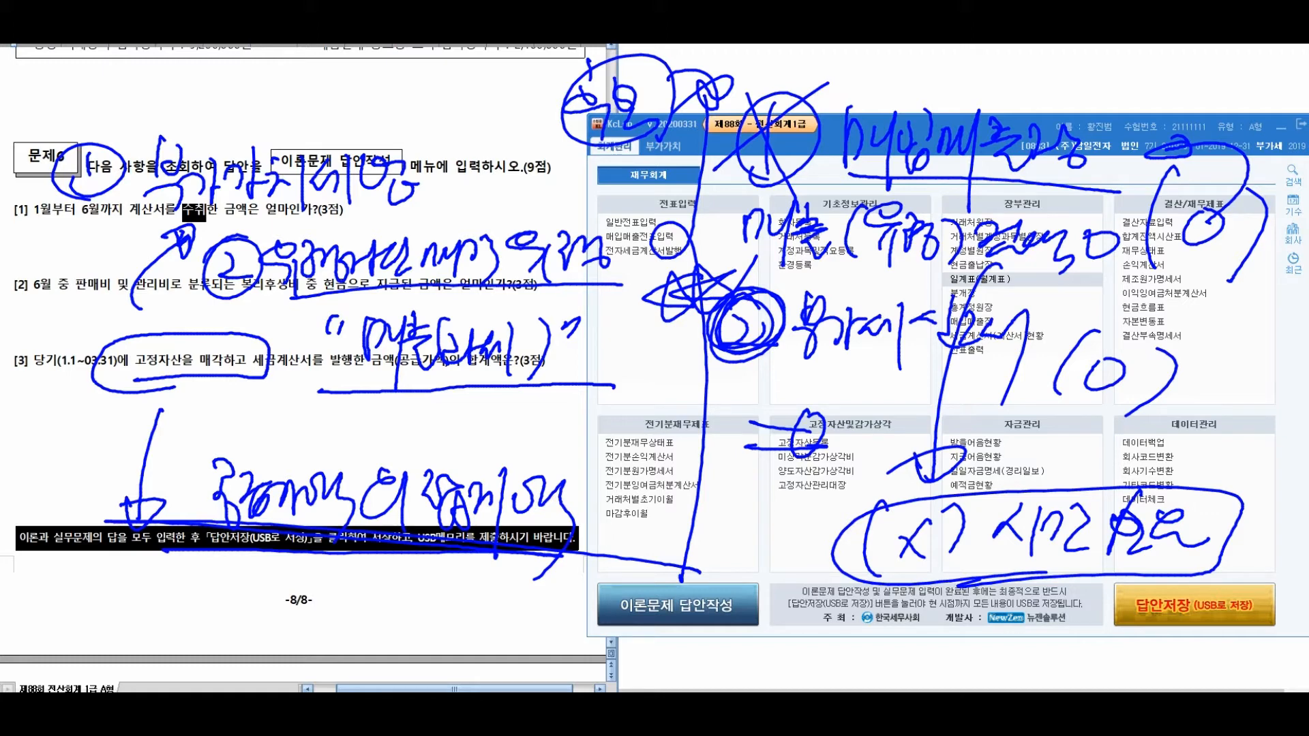
drag(761, 360, 1170, 358)
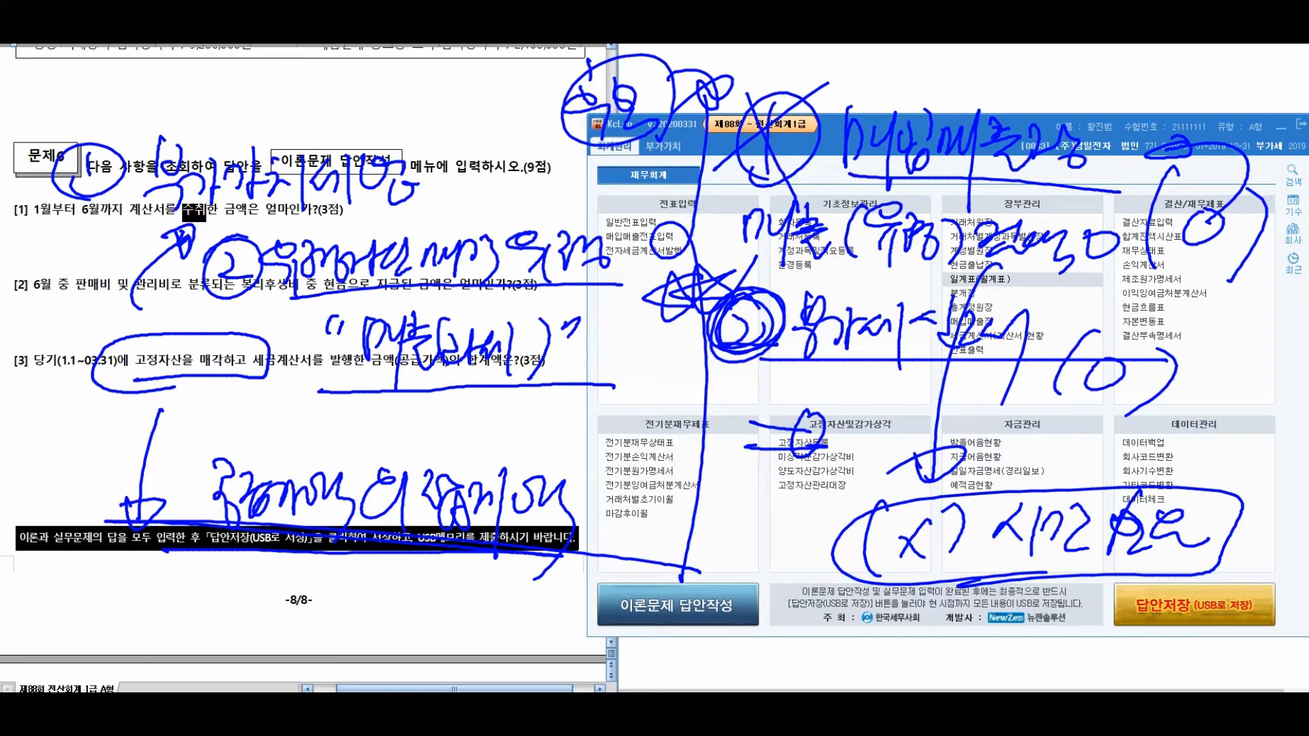
key(Escape)
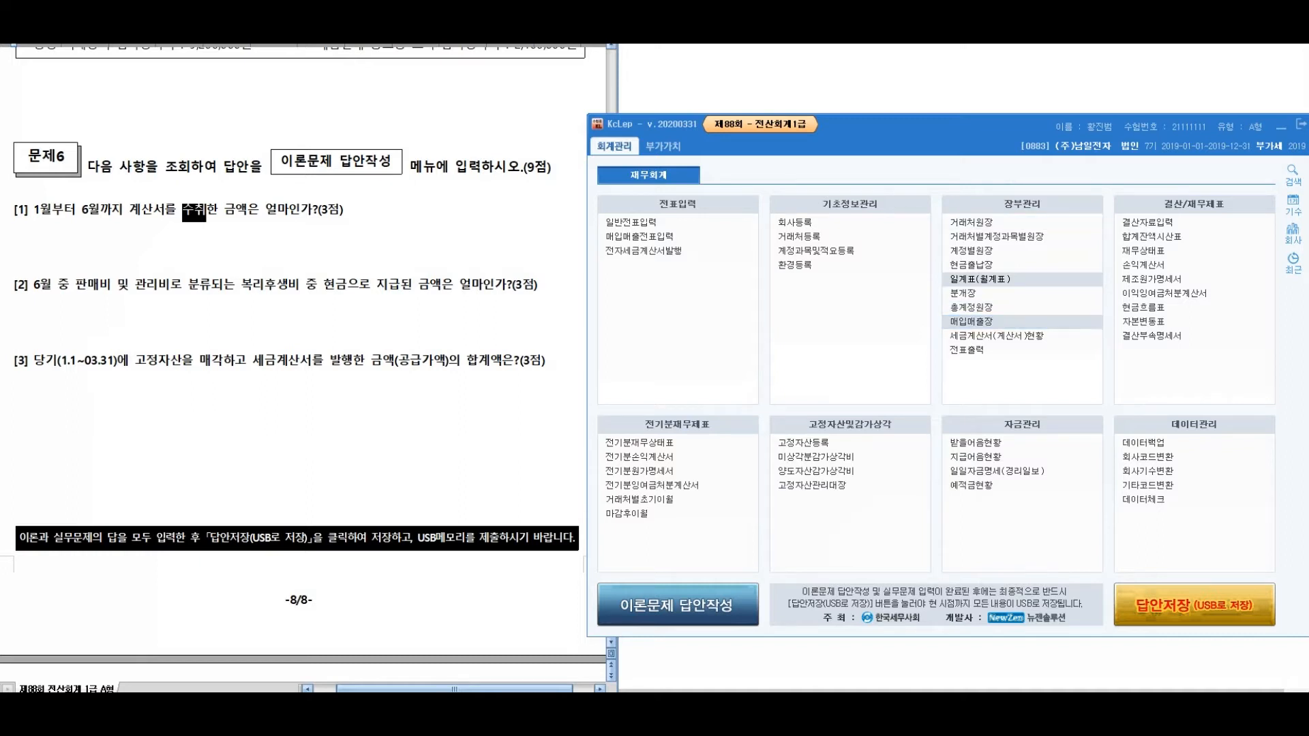
Query the purchase and sales ledger (매입매출장) for 2019-01-01 to 2019-03-31, limited to sales (2.매출) of type 11.과세
click(970, 321)
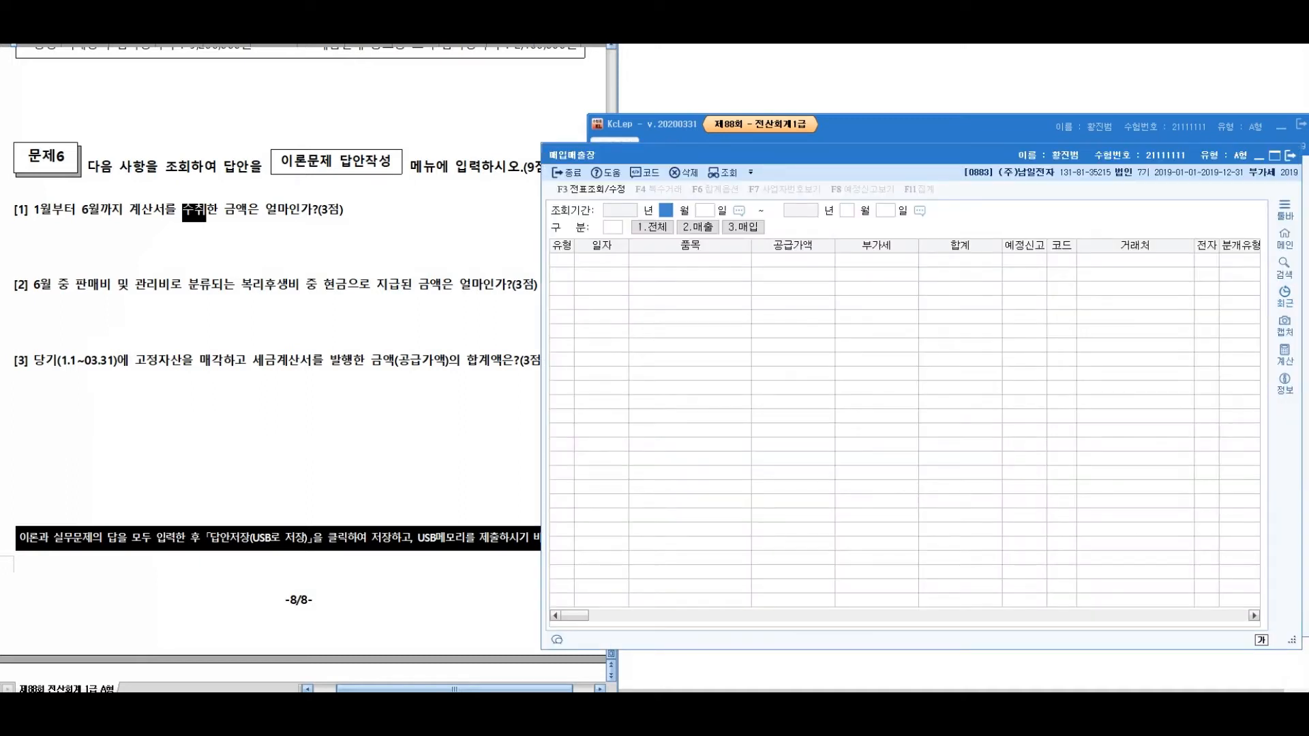
text(01010331)
text(2)
key(Down)
key(Return)
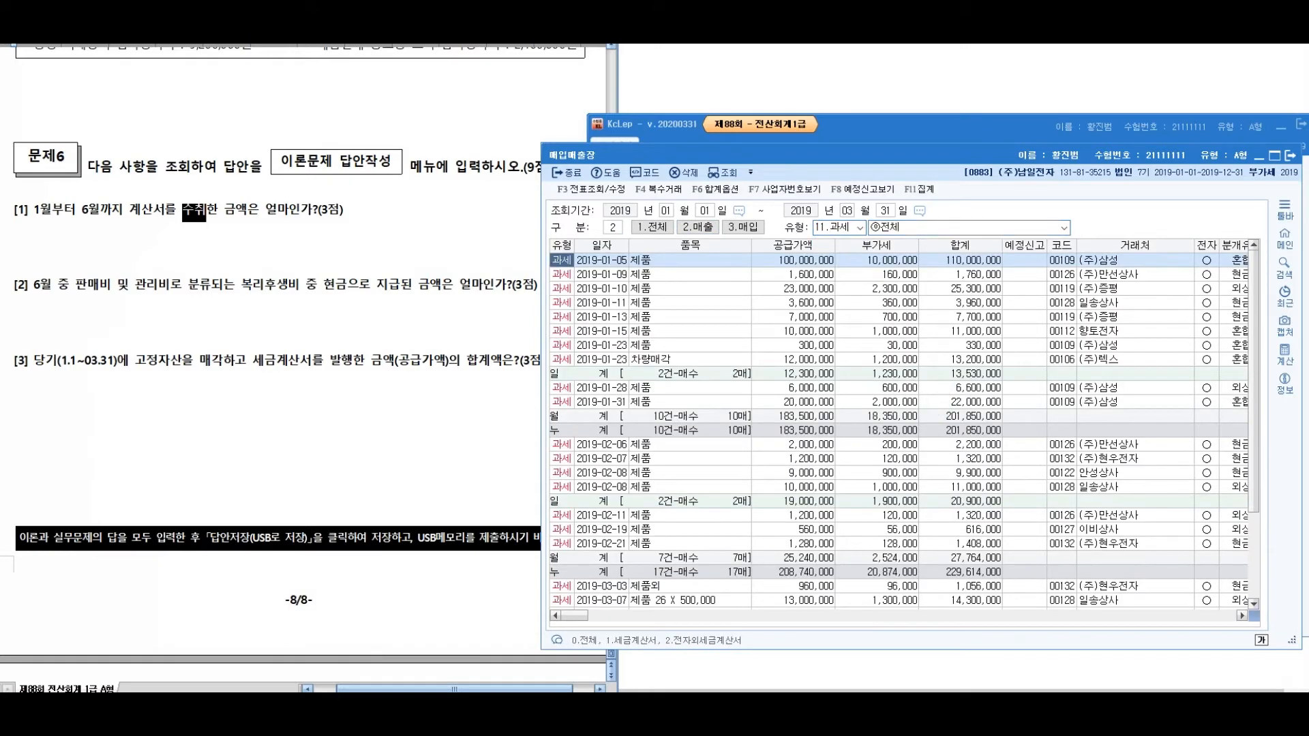
Look through the taxable sales entries for fixed asset disposals, checking the 차량매각 entry against the phrase 고정자산을 매각 in question 3
click(689, 359)
scroll(899, 429, down, 3)
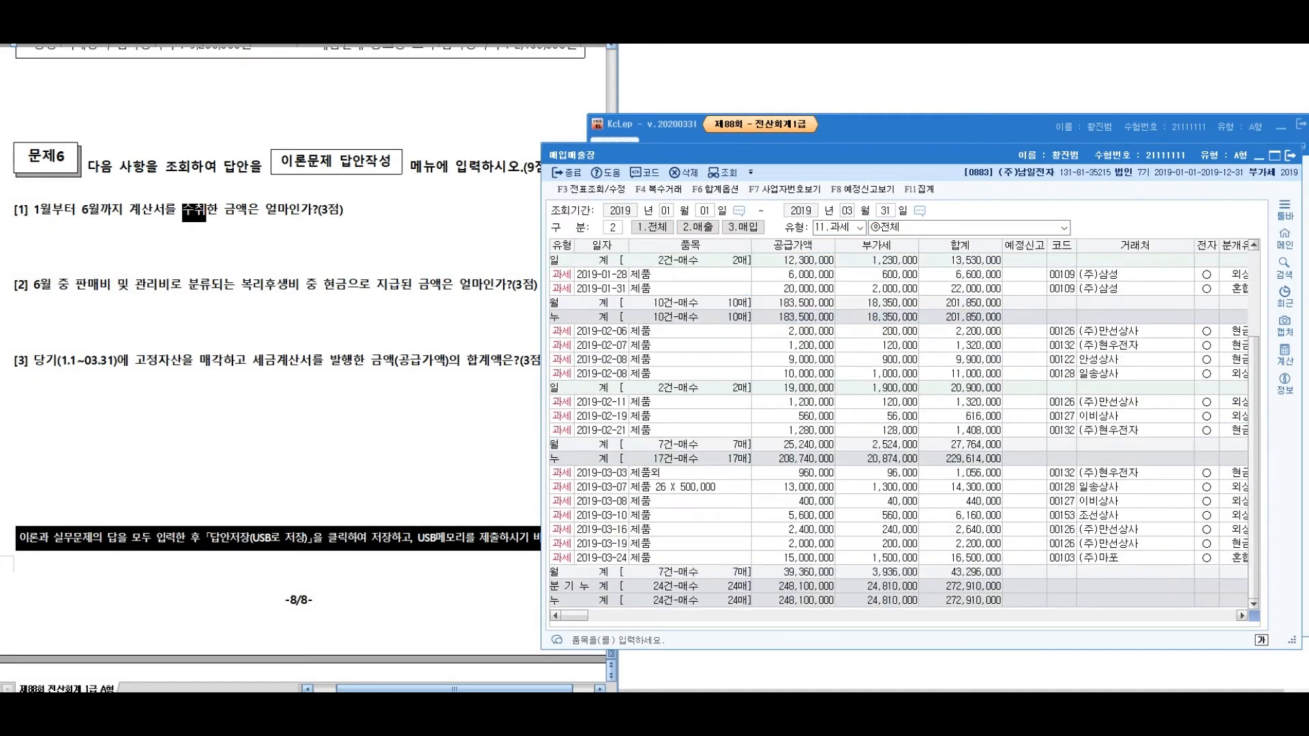
scroll(899, 430, up, 3)
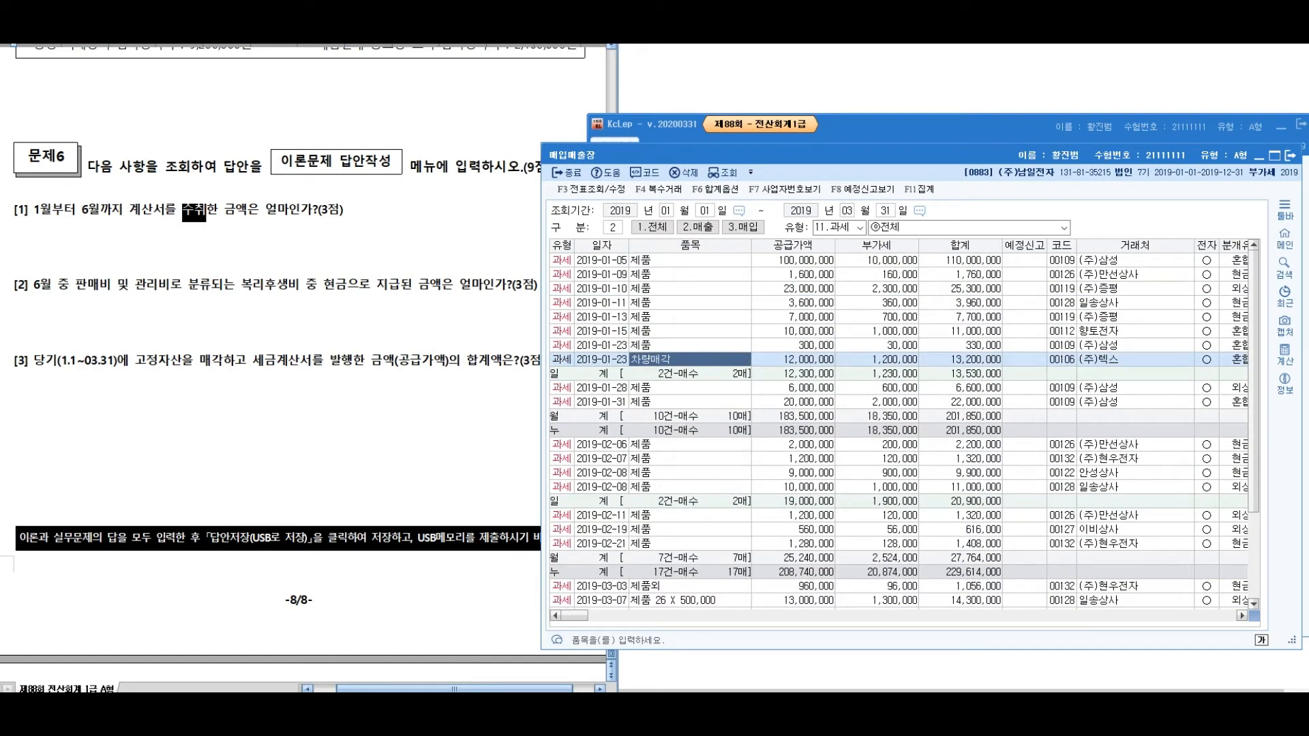
drag(135, 364, 223, 364)
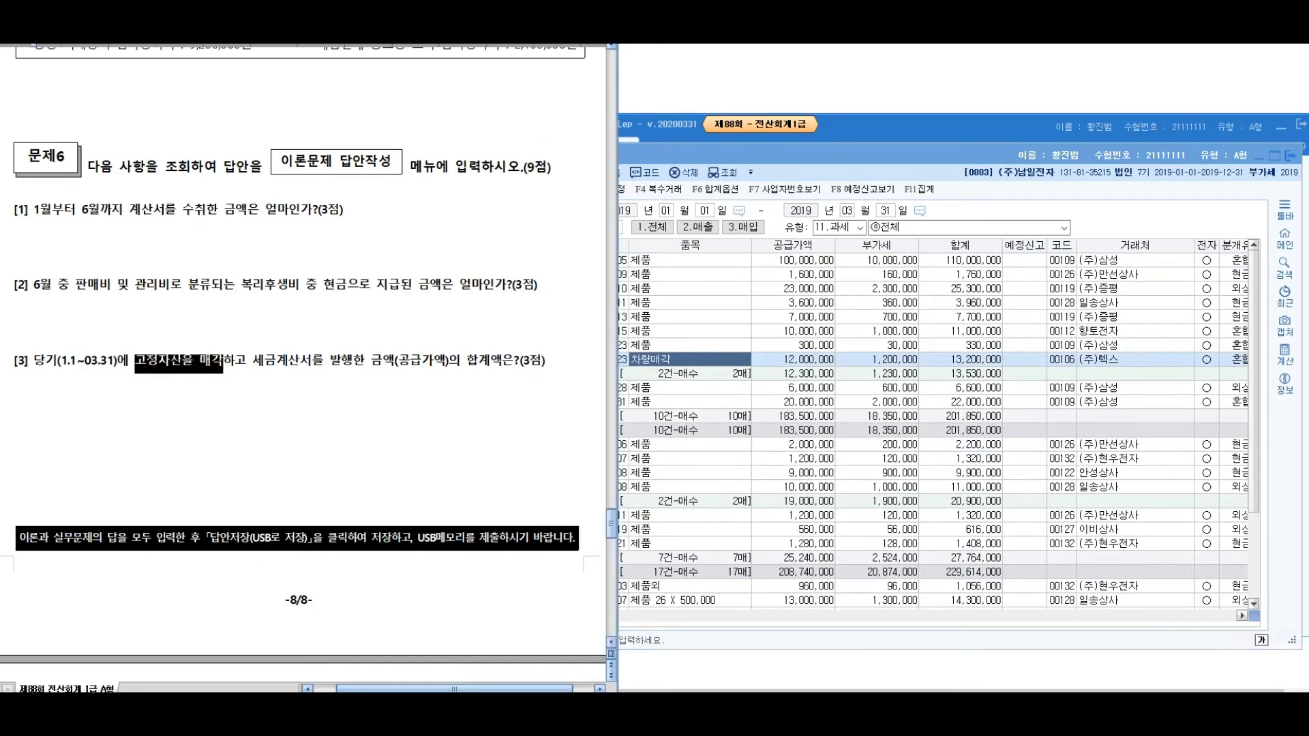
click(690, 360)
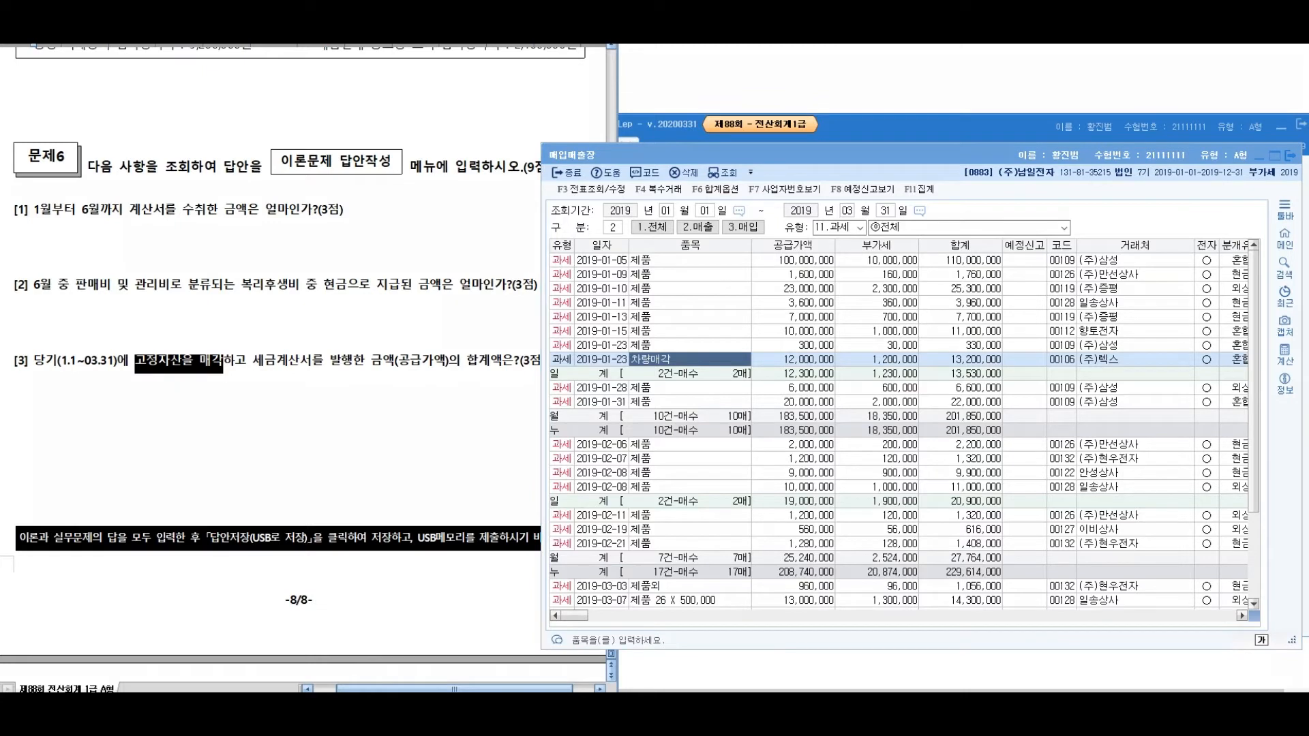
mouse_move(696, 349)
mouse_down()
mouse_move(621, 324)
mouse_move(590, 343)
mouse_up()
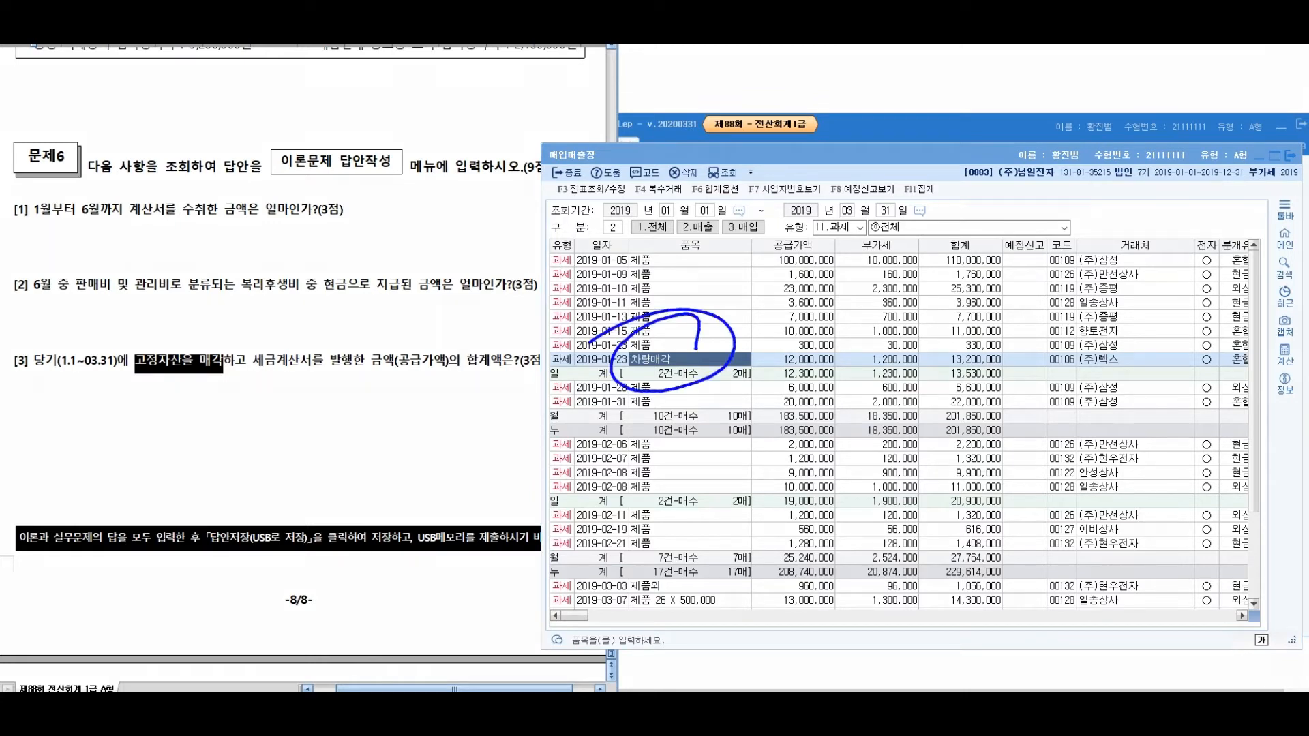
drag(155, 313, 122, 341)
drag(201, 324, 613, 310)
drag(560, 285, 612, 300)
drag(505, 312, 626, 280)
mouse_move(791, 326)
mouse_down()
mouse_move(862, 379)
mouse_move(749, 339)
mouse_up()
mouse_move(291, 412)
mouse_down()
mouse_move(278, 467)
mouse_move(320, 452)
mouse_up()
drag(338, 448, 367, 430)
drag(396, 433, 413, 437)
mouse_move(458, 426)
mouse_down()
mouse_move(456, 444)
mouse_move(478, 431)
mouse_up()
drag(481, 439, 531, 421)
drag(439, 450, 427, 469)
drag(673, 466, 666, 564)
mouse_move(647, 558)
mouse_down()
mouse_move(667, 578)
mouse_move(684, 555)
mouse_up()
drag(732, 507, 719, 542)
drag(735, 535, 760, 571)
mouse_move(769, 532)
mouse_down()
mouse_move(803, 559)
mouse_move(919, 519)
mouse_move(919, 567)
mouse_up()
drag(941, 522, 958, 555)
mouse_move(969, 525)
mouse_down()
mouse_move(936, 554)
mouse_move(962, 559)
mouse_move(1002, 509)
mouse_up()
drag(805, 558, 1026, 537)
mouse_move(925, 330)
mouse_down()
mouse_move(926, 377)
mouse_move(980, 360)
mouse_move(996, 376)
mouse_up()
mouse_move(982, 385)
mouse_down()
mouse_move(1002, 341)
mouse_move(988, 390)
mouse_up()
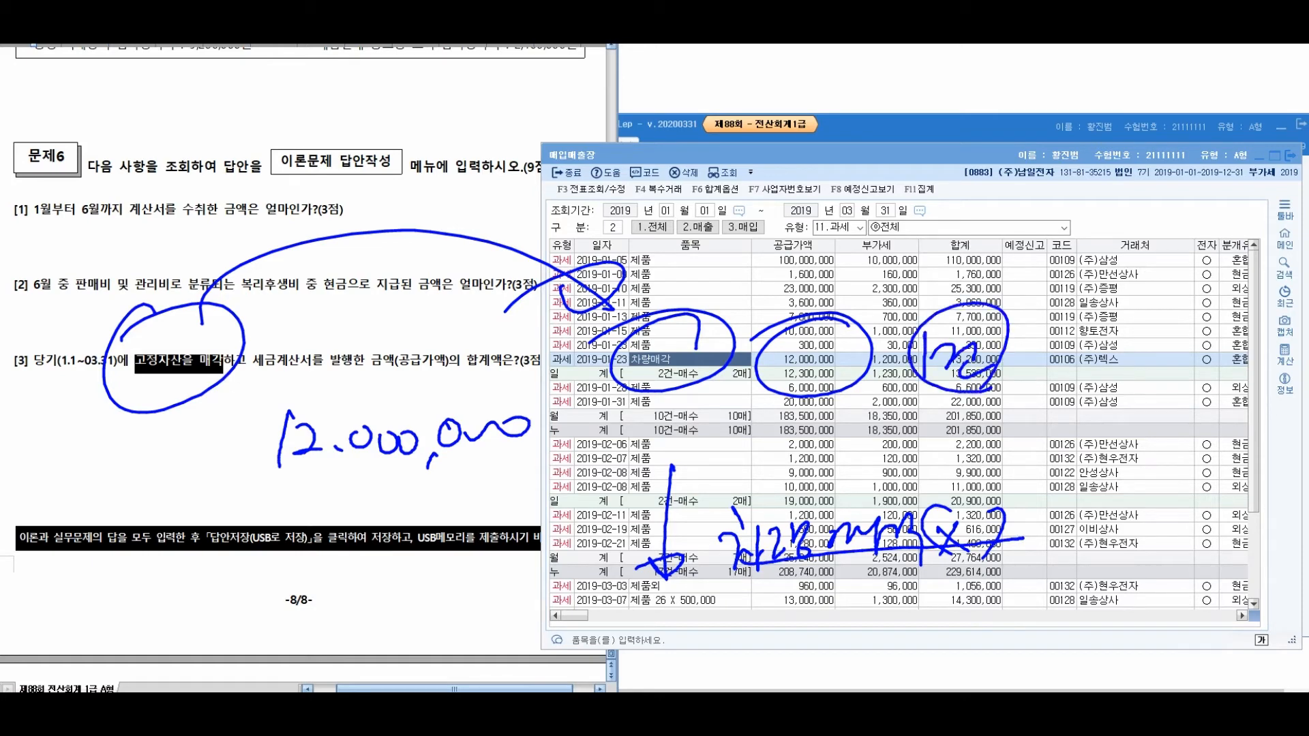
drag(1048, 340, 1040, 477)
mouse_move(1043, 443)
mouse_down()
mouse_move(1022, 481)
mouse_move(1062, 441)
mouse_up()
mouse_move(1093, 344)
mouse_down()
mouse_move(1097, 385)
mouse_move(1124, 381)
mouse_up()
mouse_move(1118, 363)
mouse_down()
mouse_move(1156, 356)
mouse_move(1178, 372)
mouse_up()
mouse_move(1179, 354)
mouse_down()
mouse_move(1203, 378)
mouse_move(1245, 375)
mouse_up()
drag(1159, 325, 1131, 334)
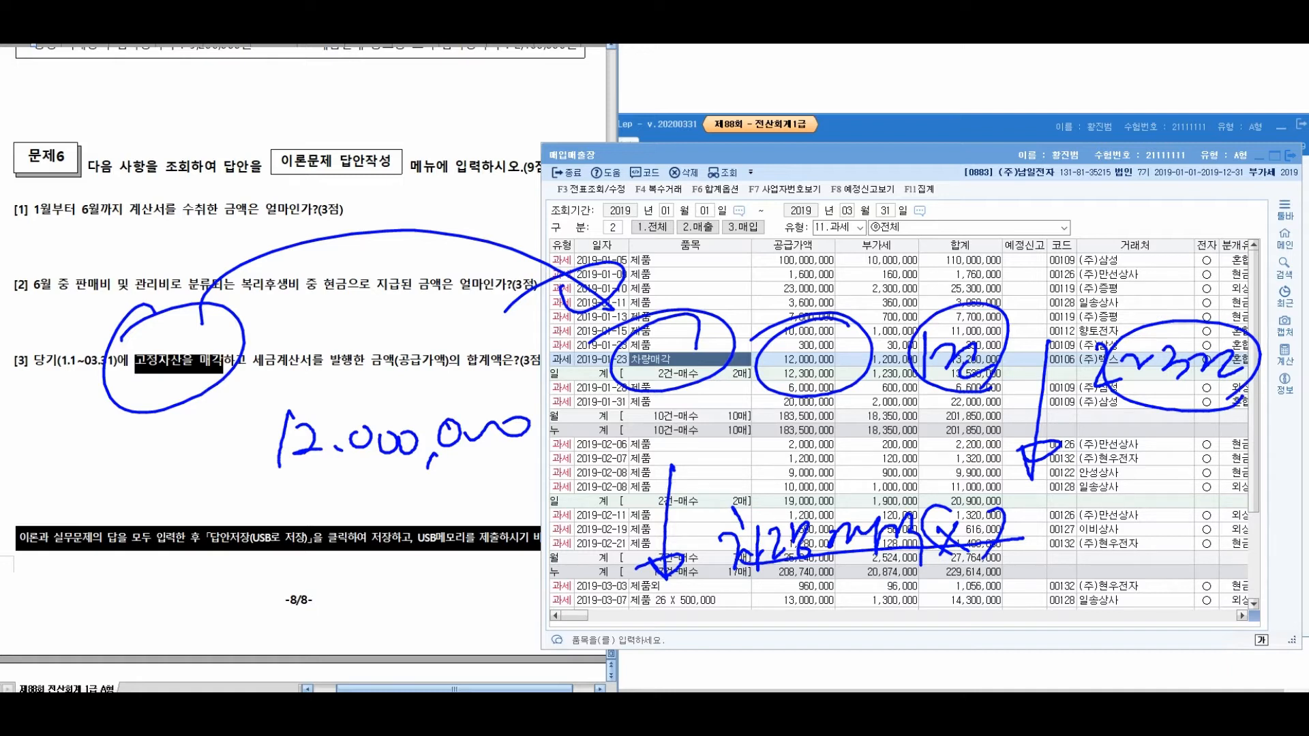
drag(1134, 425, 1118, 487)
mouse_move(1138, 437)
mouse_down()
mouse_move(1130, 470)
mouse_move(1152, 486)
mouse_up()
mouse_move(1155, 440)
mouse_down()
mouse_move(1159, 488)
mouse_move(1178, 470)
mouse_up()
mouse_move(1172, 448)
mouse_down()
mouse_move(1197, 481)
mouse_move(1248, 458)
mouse_up()
drag(1223, 471, 1279, 472)
drag(1287, 435, 1292, 481)
drag(1075, 503, 1293, 494)
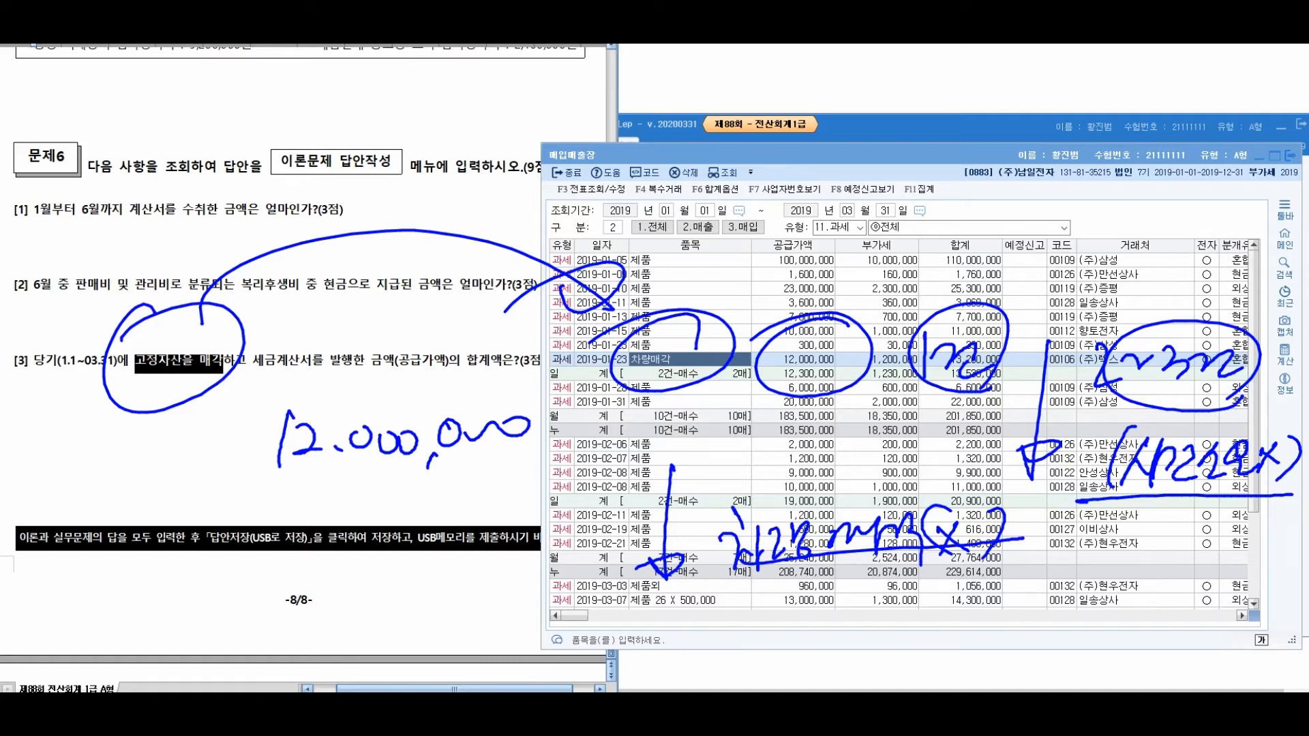
key(Escape)
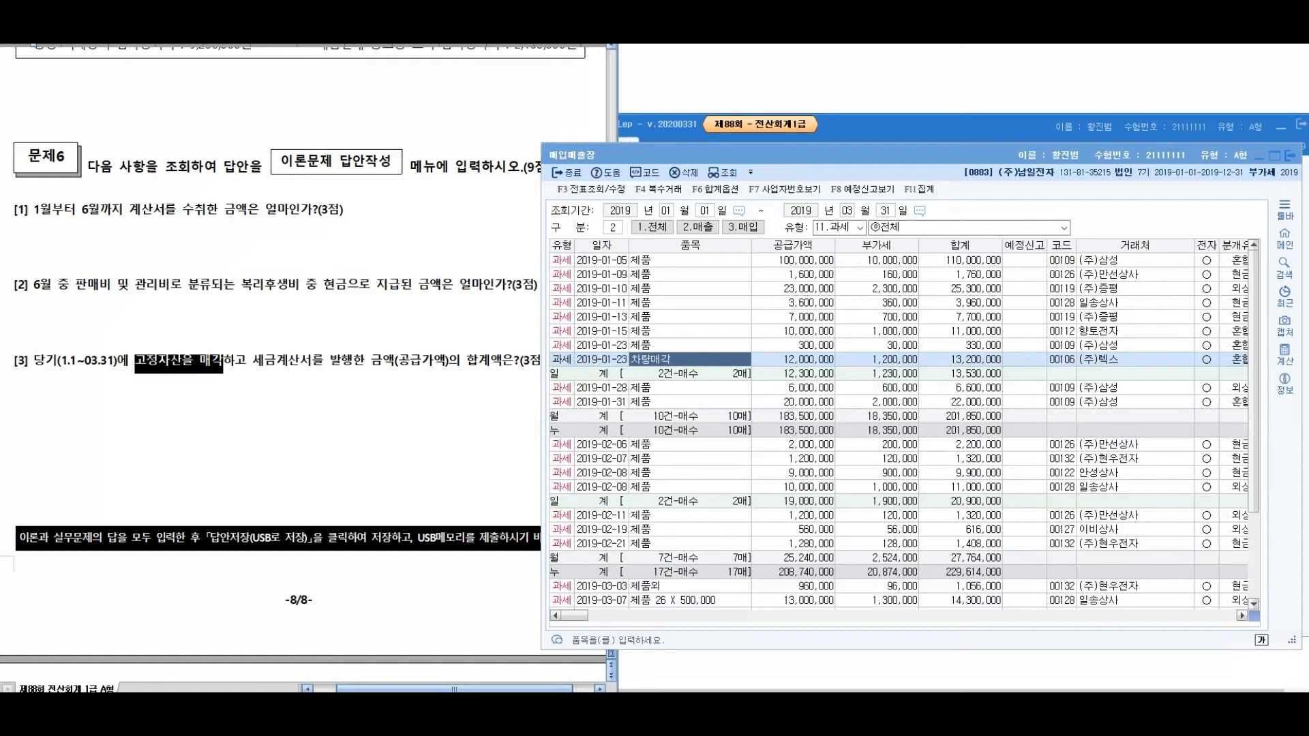
Check the supply value (공급가액) of the 차량매각 entry and the remaining ledger rows, and close the ledger
click(793, 360)
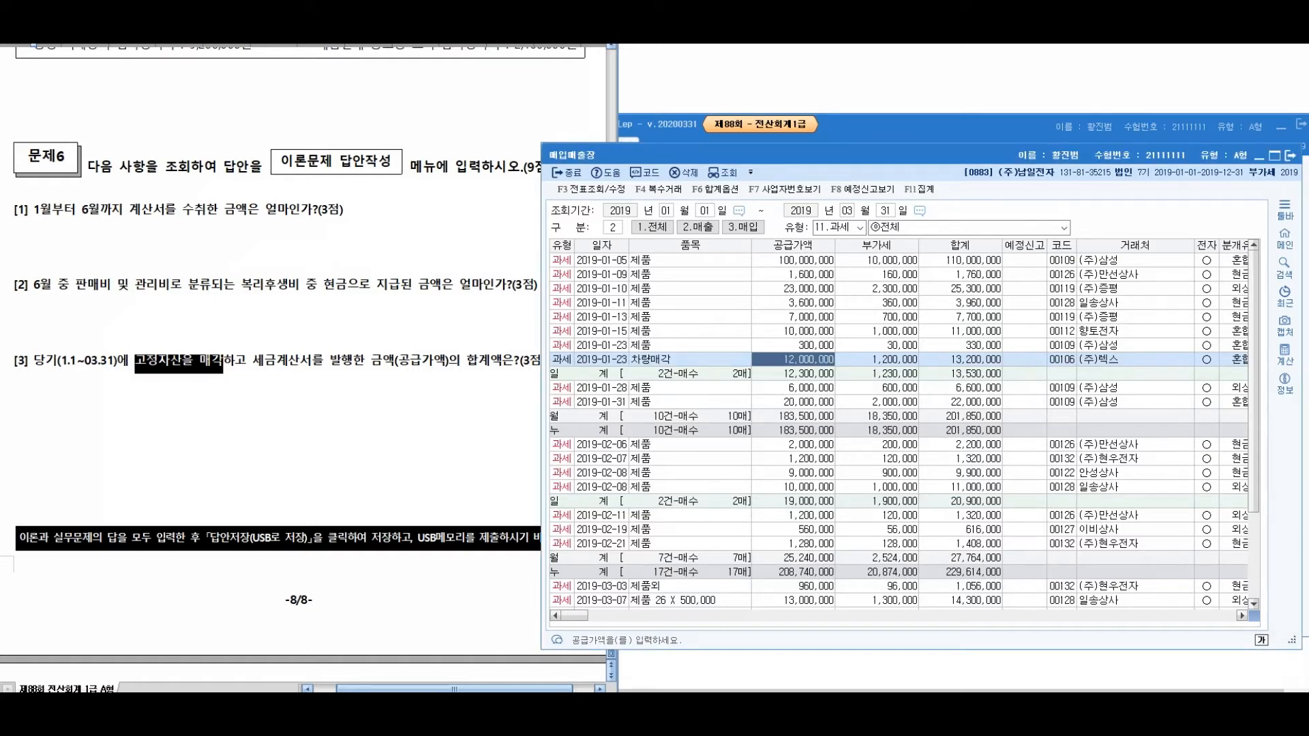
scroll(904, 427, down, 3)
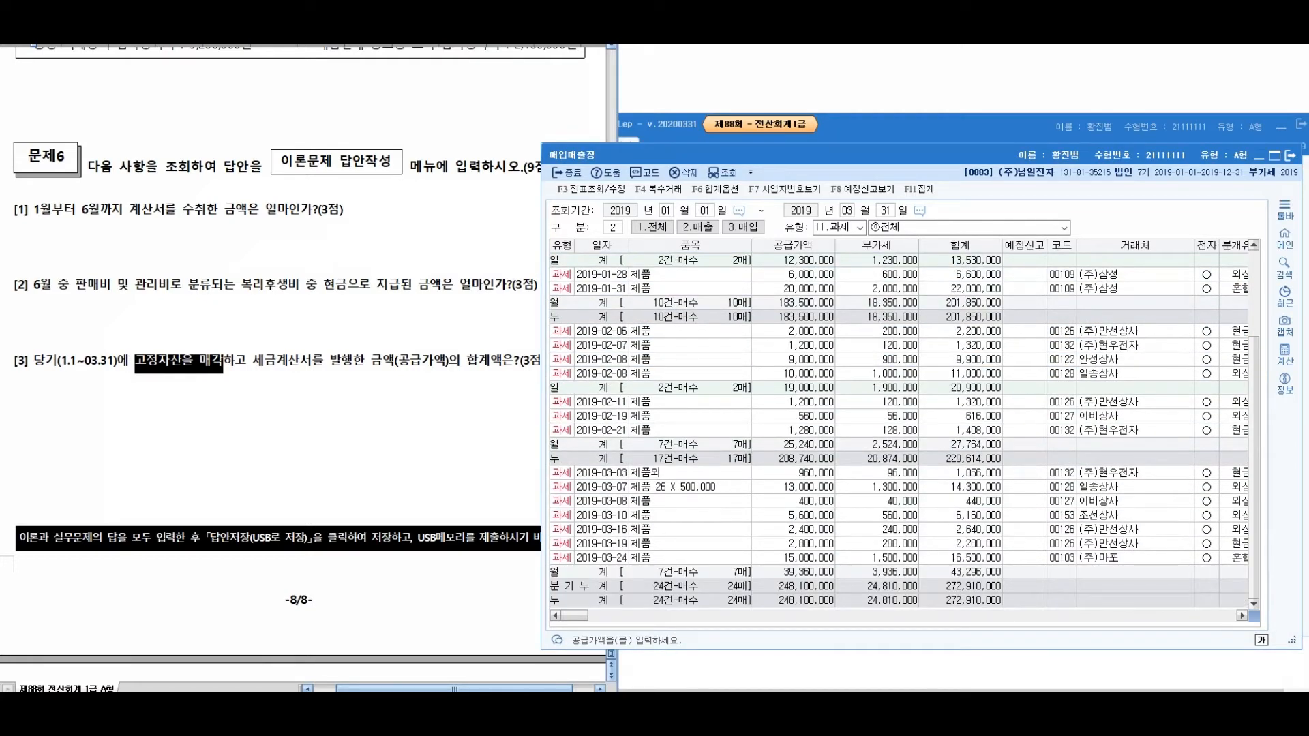
scroll(904, 428, up, 3)
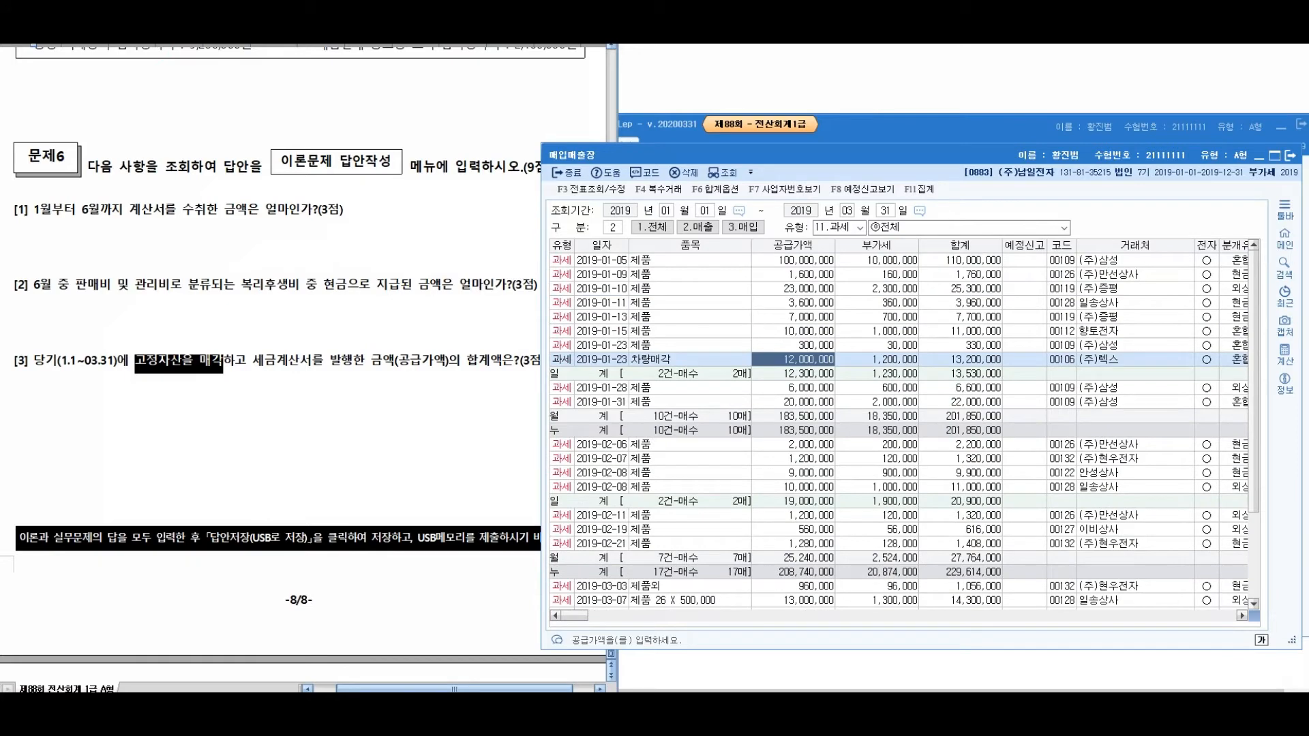
click(1289, 156)
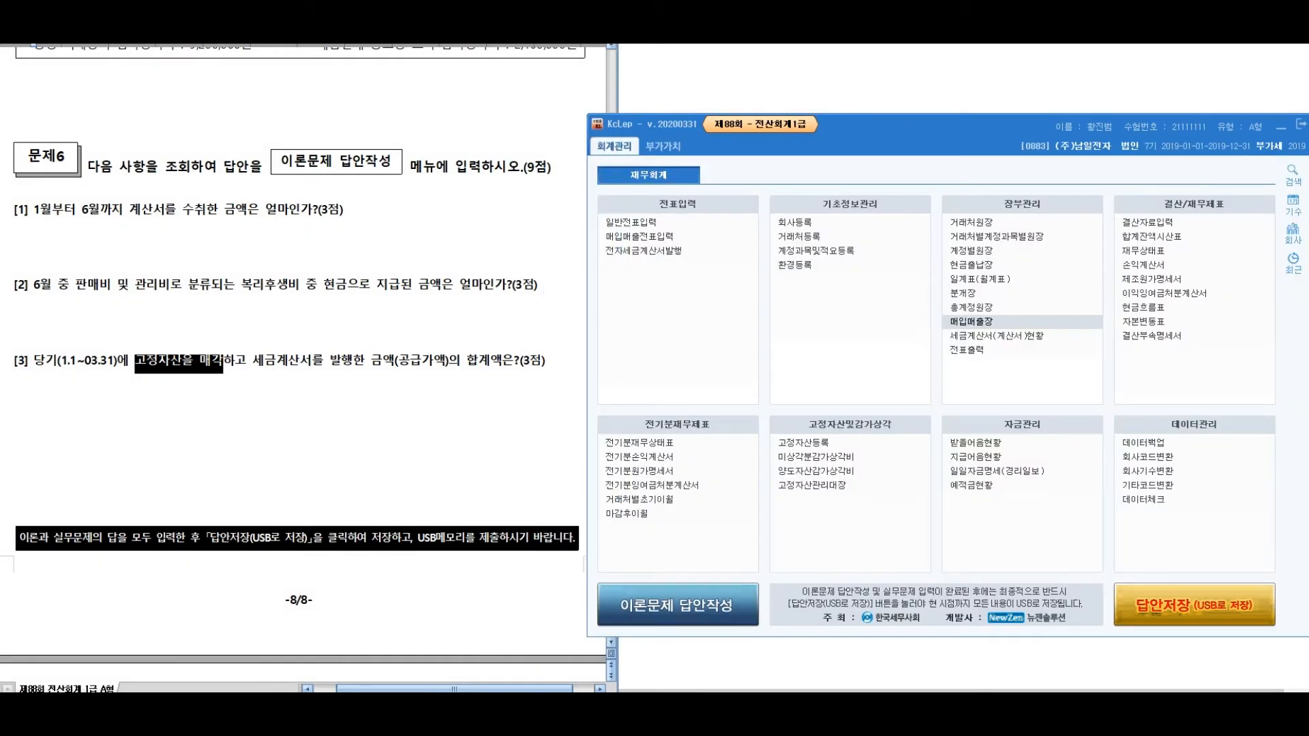
Open the VAT return (부가가치세신고서) and query it for 2019-01-01 to 2019-03-31
click(662, 146)
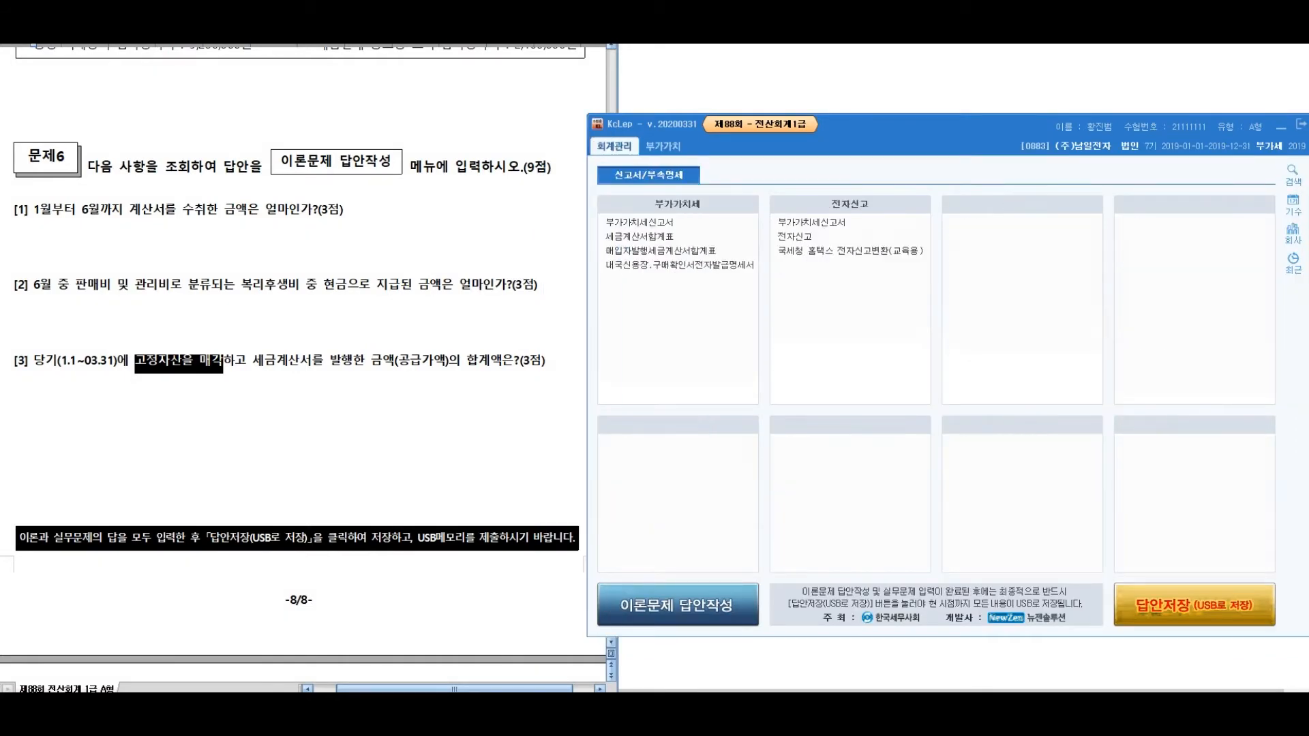
double_click(655, 223)
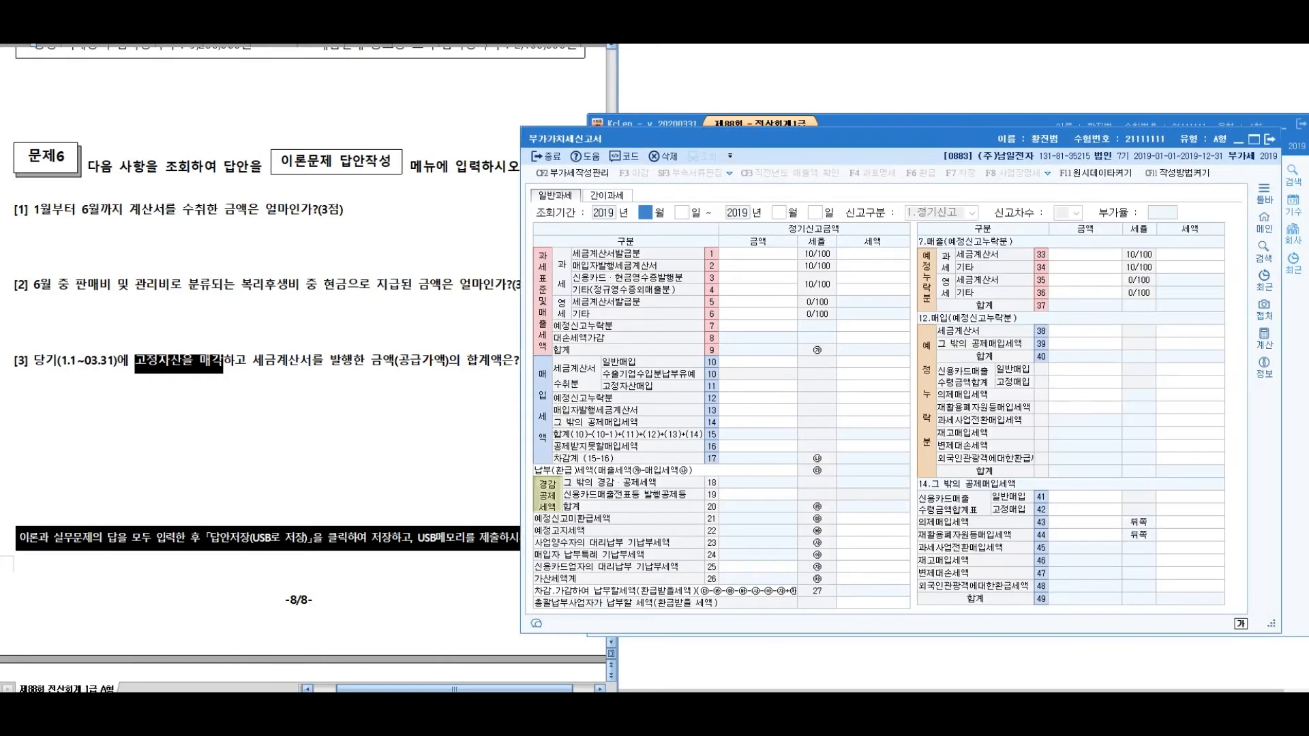
text(1)
key(Return)
text(1)
key(Return)
text(3)
key(Return)
text(31)
key(Return)
key(Return)
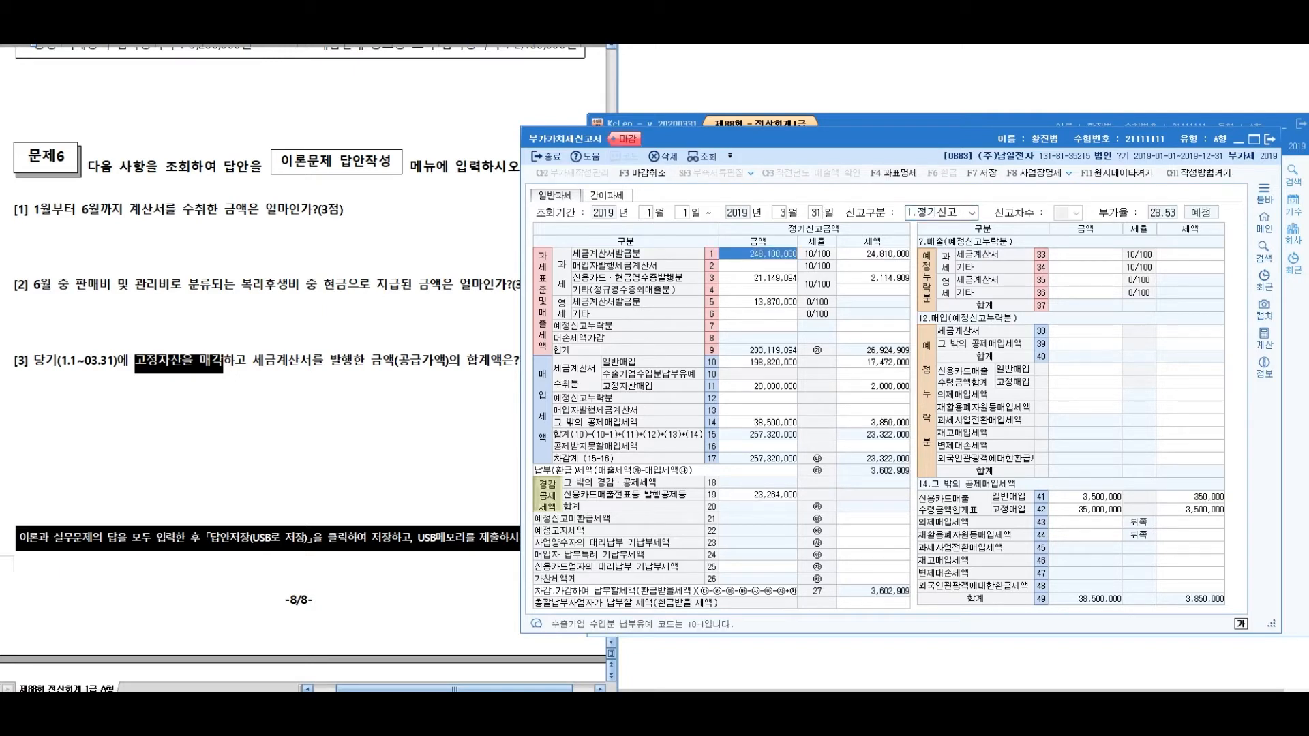
Circle 고정자산을 매각 in question 3 and annotate it with the handwritten note ① 매입매출장 (O) and an underlined remark beneath
key(F4)
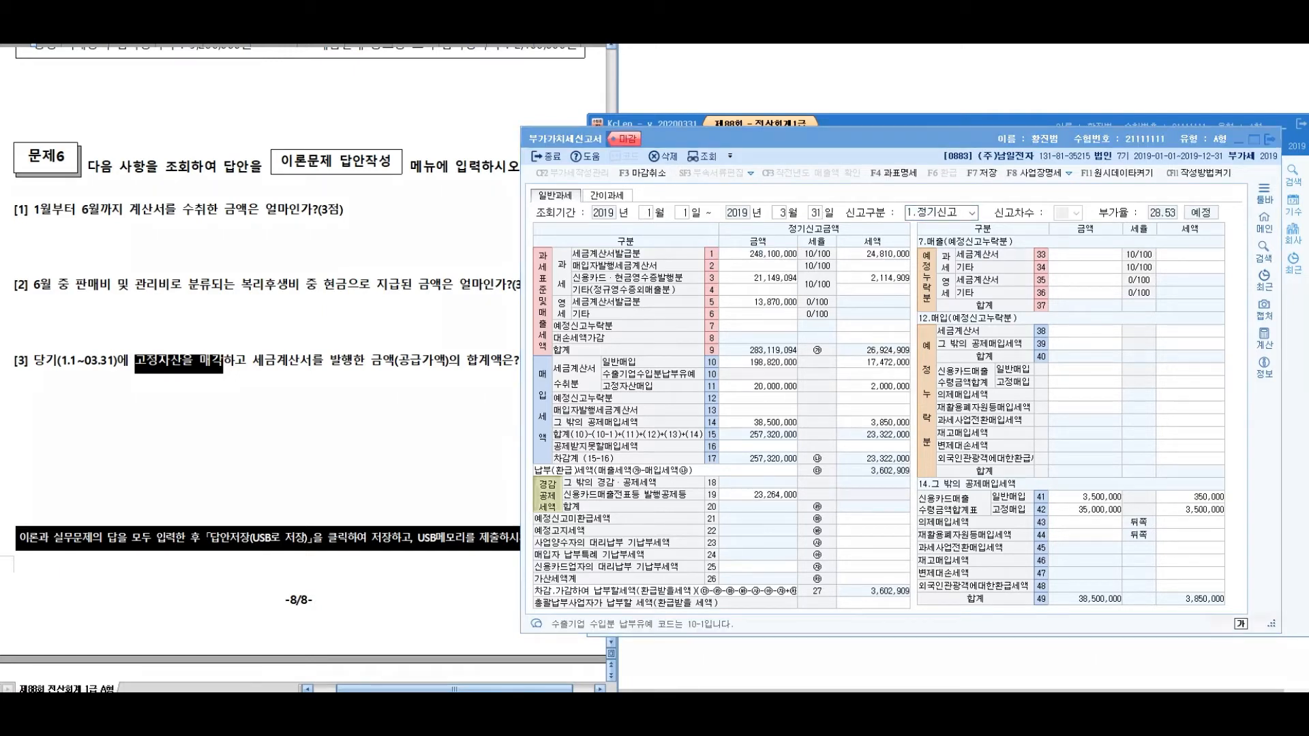
drag(109, 333, 126, 341)
drag(136, 157, 85, 271)
drag(199, 95, 194, 147)
mouse_move(225, 95)
mouse_down()
mouse_move(180, 155)
mouse_move(209, 154)
mouse_up()
drag(244, 152, 286, 177)
mouse_move(294, 121)
mouse_down()
mouse_move(309, 145)
mouse_move(325, 133)
mouse_up()
drag(308, 143, 347, 146)
mouse_move(350, 121)
mouse_down()
mouse_move(368, 131)
mouse_move(370, 193)
mouse_up()
mouse_move(381, 114)
mouse_down()
mouse_move(412, 154)
mouse_move(454, 136)
mouse_up()
mouse_move(288, 203)
mouse_down()
mouse_move(275, 258)
mouse_move(306, 218)
mouse_up()
drag(321, 204, 313, 254)
drag(317, 211, 353, 238)
drag(348, 204, 385, 242)
drag(392, 204, 418, 235)
mouse_move(435, 202)
mouse_down()
mouse_move(456, 235)
mouse_move(430, 232)
mouse_up()
drag(470, 200, 481, 248)
drag(492, 115, 477, 164)
mouse_move(513, 128)
mouse_down()
mouse_move(499, 139)
mouse_move(512, 129)
mouse_up()
mouse_move(534, 116)
mouse_down()
mouse_move(545, 176)
mouse_move(477, 109)
mouse_up()
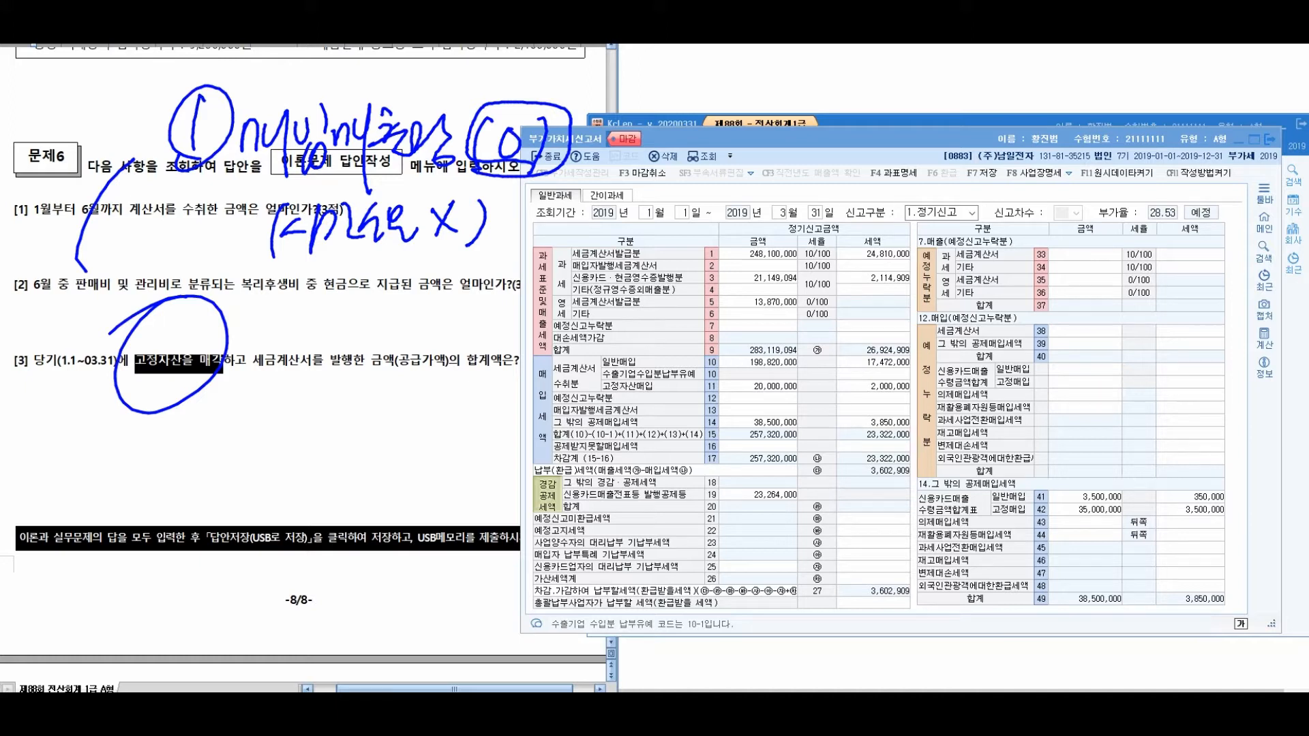
drag(261, 246, 499, 257)
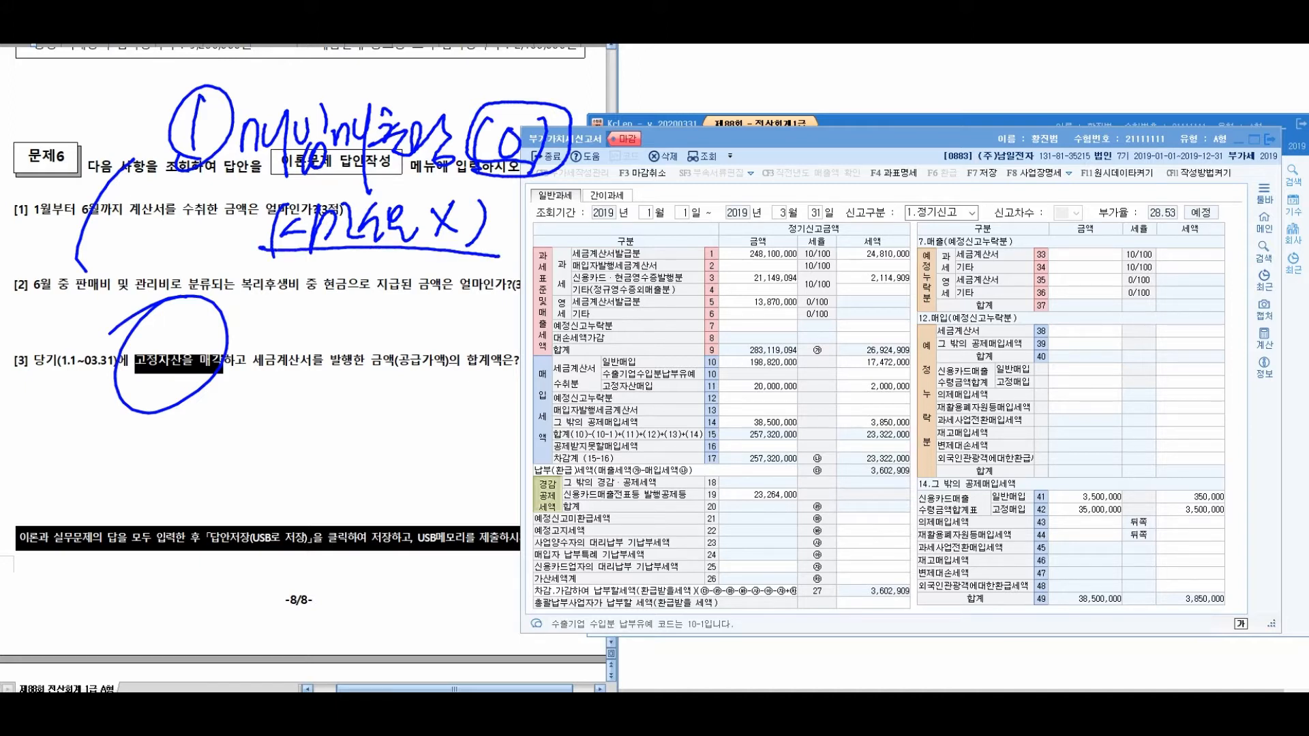
Add a second handwritten note, ② 부가세신고서 (O), linked to the circled phrase in question 3
drag(84, 253, 84, 315)
drag(106, 411, 144, 569)
mouse_move(174, 488)
mouse_down()
mouse_move(169, 525)
mouse_move(217, 517)
mouse_up()
mouse_move(167, 480)
mouse_down()
mouse_move(190, 478)
mouse_move(237, 528)
mouse_up()
drag(246, 472, 243, 520)
drag(258, 466, 266, 523)
drag(242, 524, 272, 547)
drag(270, 497, 287, 545)
mouse_move(295, 489)
mouse_down()
mouse_move(300, 531)
mouse_move(337, 523)
mouse_up()
mouse_move(351, 478)
mouse_down()
mouse_move(347, 546)
mouse_move(371, 508)
mouse_up()
drag(386, 474, 383, 512)
mouse_move(366, 515)
mouse_down()
mouse_move(411, 522)
mouse_move(443, 567)
mouse_up()
mouse_move(322, 569)
mouse_down()
mouse_move(313, 619)
mouse_move(376, 602)
mouse_up()
drag(341, 571, 379, 566)
mouse_move(382, 561)
mouse_down()
mouse_move(409, 622)
mouse_move(395, 634)
mouse_up()
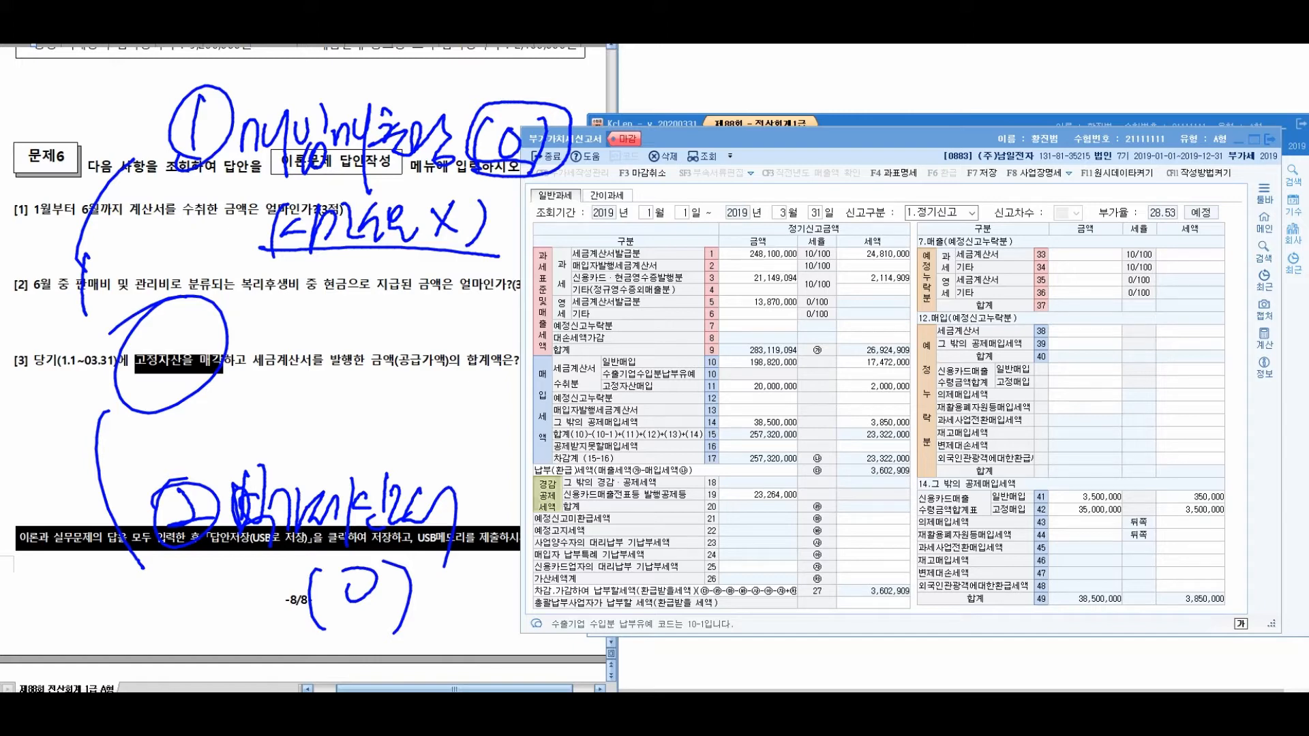
Circle the amounts area of the VAT return and write 고정자산 매각금액 (X) above it
mouse_move(844, 190)
mouse_down()
mouse_move(728, 241)
mouse_move(976, 212)
mouse_move(972, 585)
mouse_move(637, 340)
mouse_move(1010, 259)
mouse_up()
mouse_move(683, 102)
mouse_down()
mouse_move(717, 155)
mouse_move(831, 136)
mouse_up()
drag(840, 85, 842, 136)
drag(842, 112, 862, 108)
drag(765, 119, 807, 145)
mouse_move(812, 86)
mouse_down()
mouse_move(809, 171)
mouse_move(825, 128)
mouse_up()
drag(832, 123, 896, 137)
drag(900, 98, 937, 153)
drag(948, 92, 967, 164)
drag(970, 102, 1009, 140)
drag(1006, 113, 1057, 160)
mouse_move(1099, 108)
mouse_down()
mouse_move(1091, 153)
mouse_move(1145, 147)
mouse_up()
mouse_move(1142, 112)
mouse_down()
mouse_move(1113, 147)
mouse_move(1167, 143)
mouse_up()
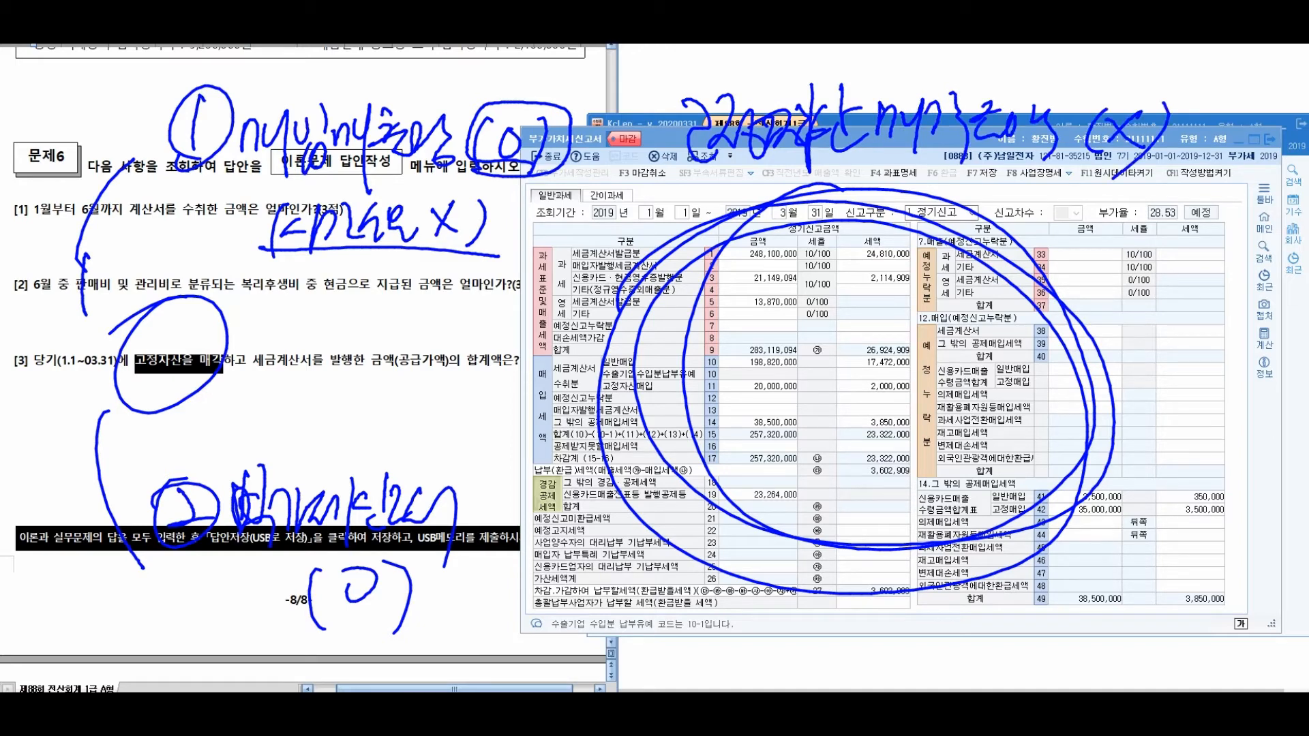
Mark the circled VAT return amounts with three question marks, point an arrow towards the function bar, and clear all annotations
mouse_move(807, 360)
mouse_down()
mouse_move(870, 345)
mouse_move(846, 379)
mouse_up()
drag(832, 431, 850, 449)
drag(878, 365, 917, 386)
drag(888, 440, 909, 456)
drag(944, 382, 990, 385)
drag(962, 437, 962, 453)
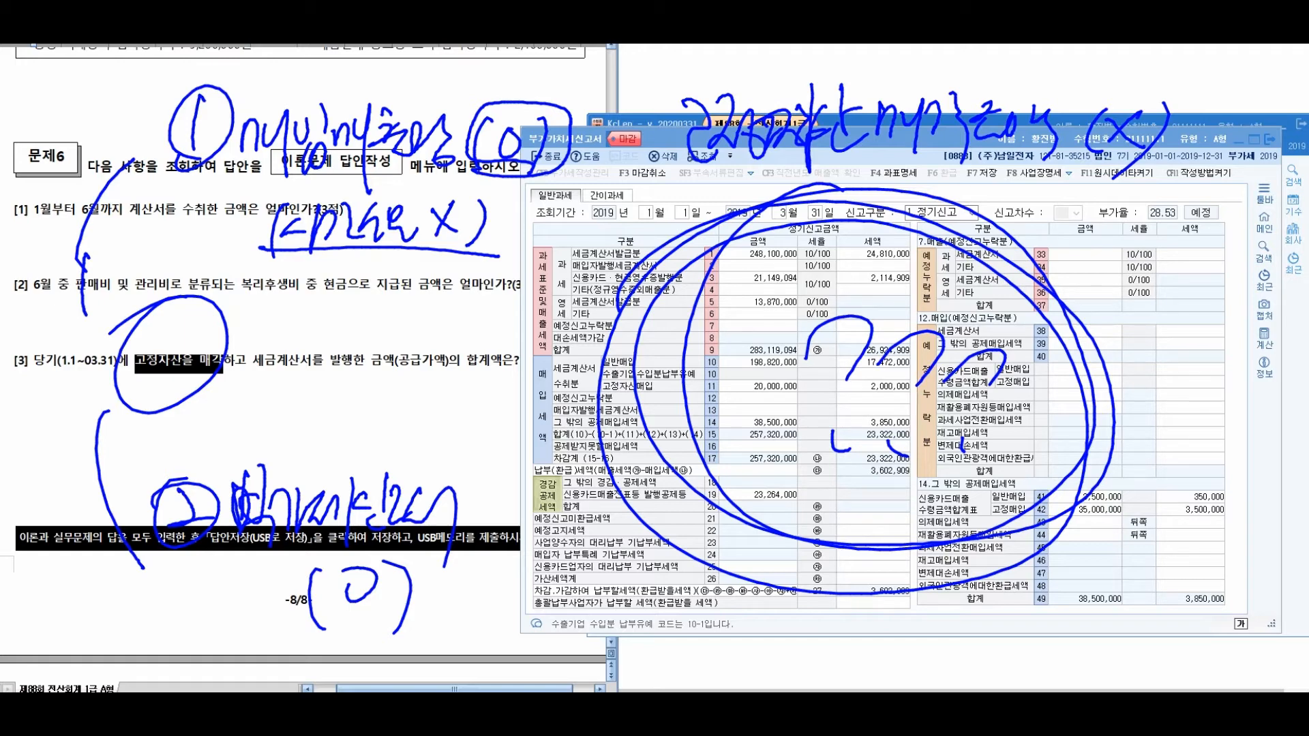
mouse_move(583, 346)
mouse_down()
mouse_move(568, 322)
mouse_move(653, 171)
mouse_move(641, 152)
mouse_up()
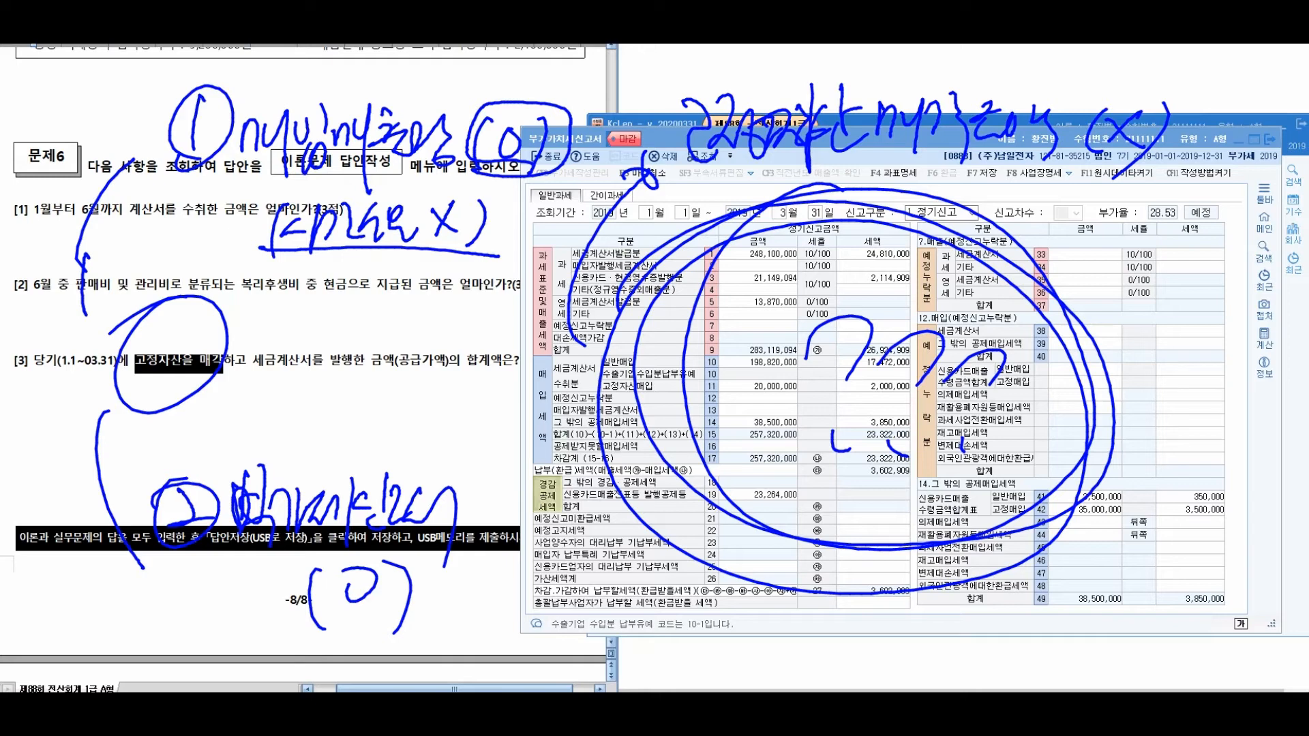
key(Escape)
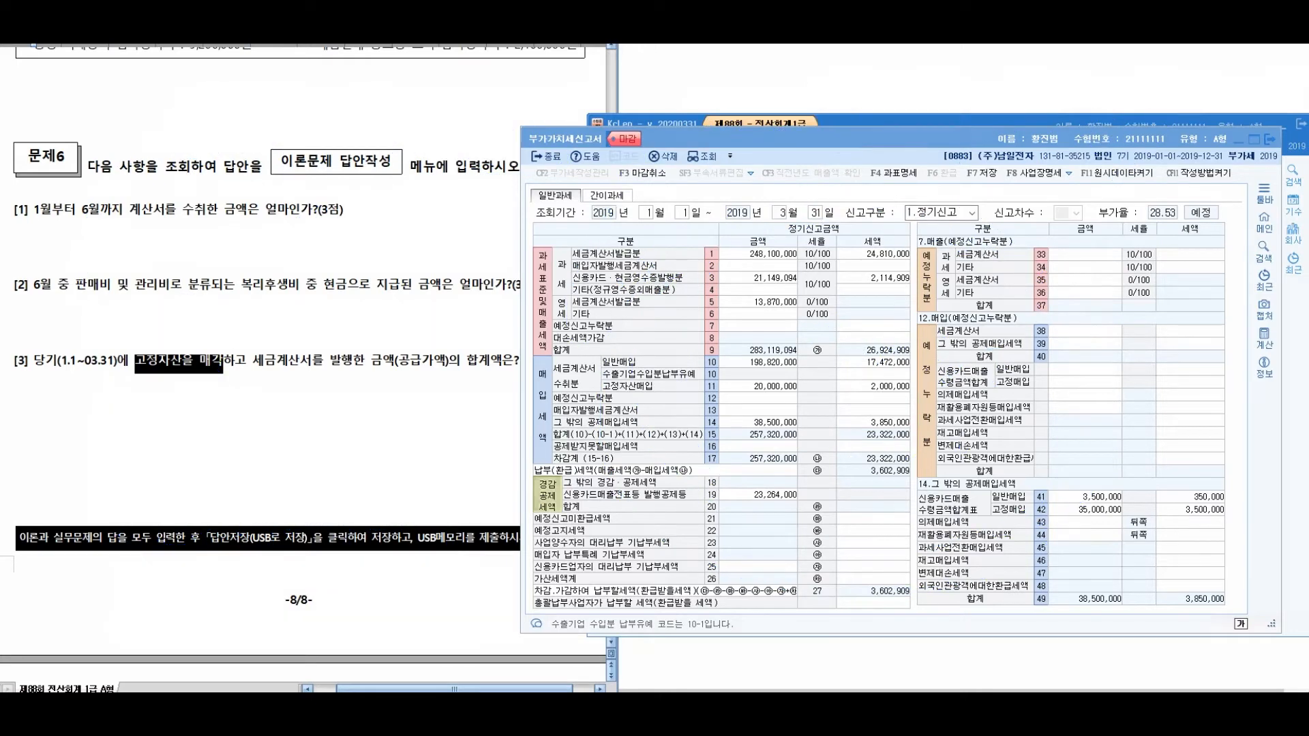
Open the tax base statement (과표명세) of the VAT return and move its window clear of the return's second column block
click(893, 173)
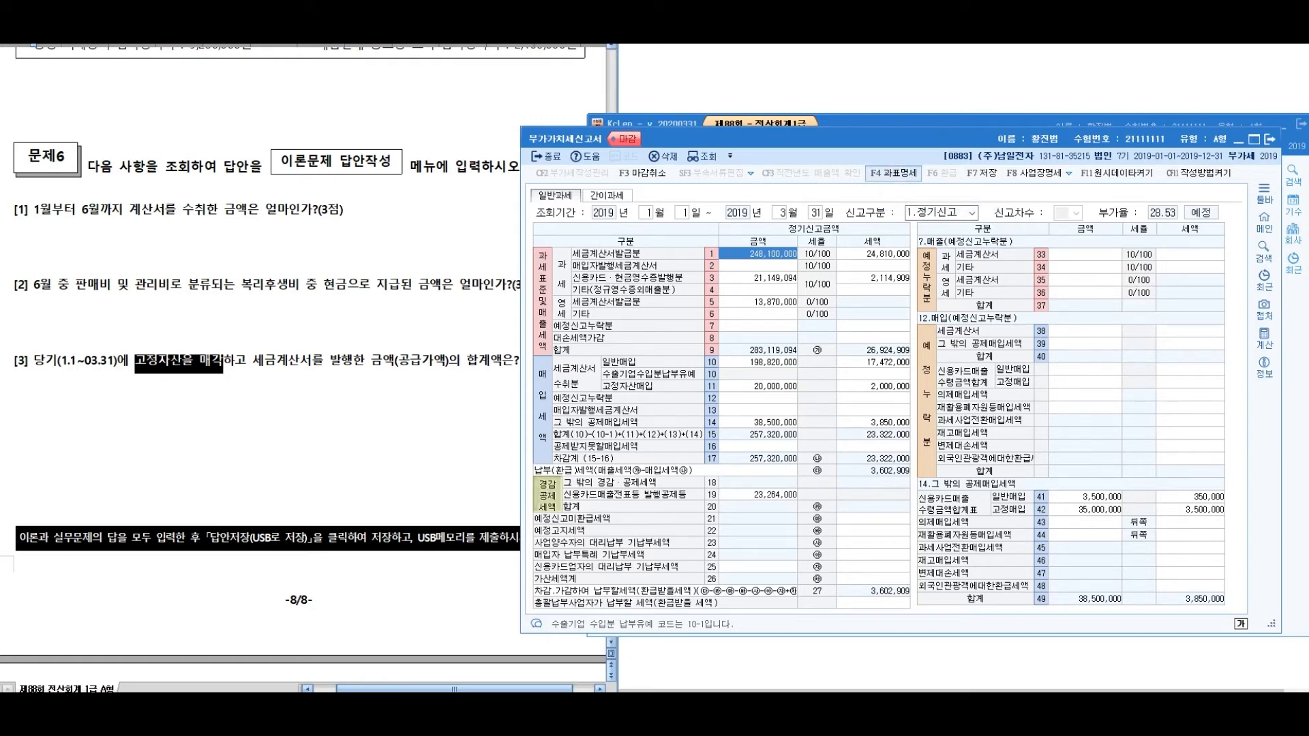
key(F4)
drag(819, 201, 628, 191)
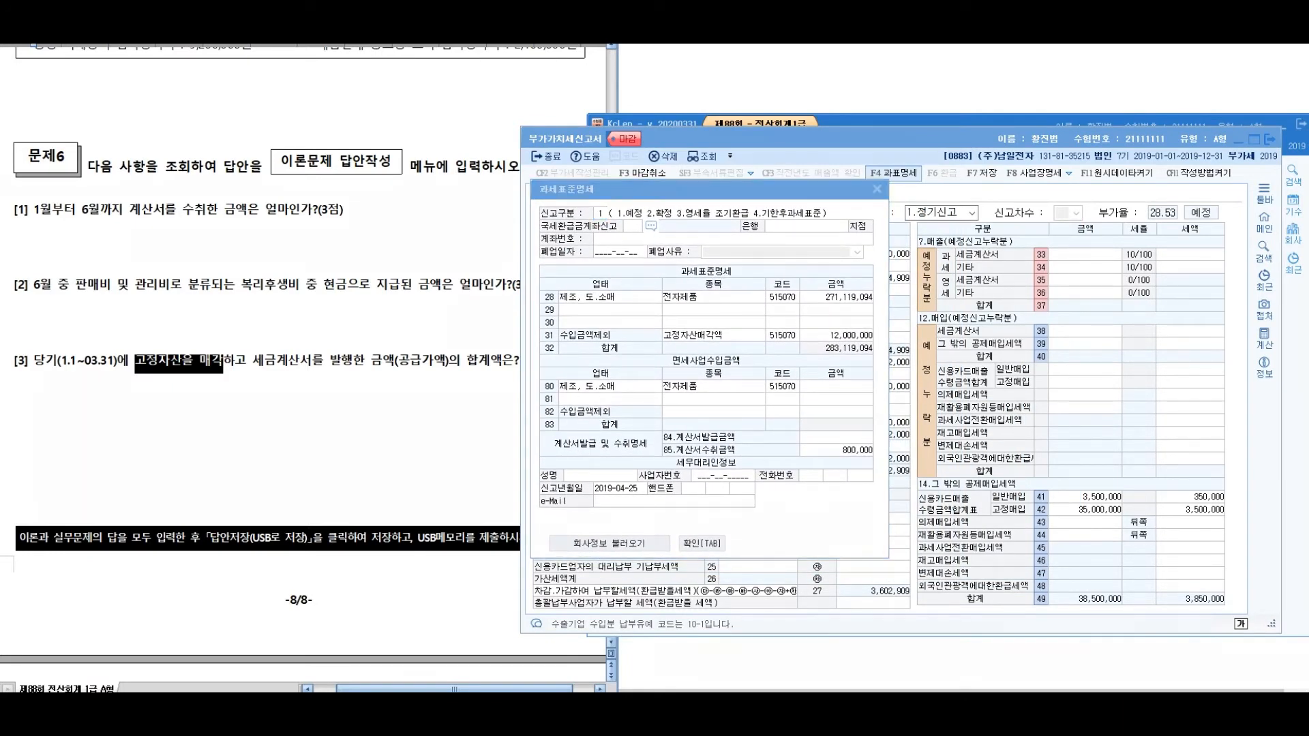
Mark the 고정자산매각액 entry and its amount on line 31 수입금액제외 with circles, an underline and a star
mouse_move(732, 316)
mouse_down()
mouse_move(638, 321)
mouse_move(663, 312)
mouse_up()
drag(849, 346, 830, 356)
mouse_move(713, 300)
mouse_down()
mouse_move(821, 219)
mouse_move(852, 236)
mouse_move(898, 205)
mouse_move(917, 217)
mouse_up()
drag(644, 352, 958, 357)
mouse_move(647, 294)
mouse_down()
mouse_move(593, 310)
mouse_move(665, 321)
mouse_move(679, 287)
mouse_up()
Write the lookup path 부가세신고서 → 조회 (1/1~3/31) → 과표명세 above the statement, with an arrow and a circled 조회
mouse_move(571, 101)
mouse_down()
mouse_move(574, 143)
mouse_move(606, 162)
mouse_move(654, 129)
mouse_move(900, 155)
mouse_move(949, 139)
mouse_up()
drag(951, 120, 941, 148)
drag(845, 62, 828, 116)
drag(860, 69, 866, 96)
mouse_move(908, 62)
mouse_down()
mouse_move(886, 100)
mouse_move(925, 84)
mouse_move(947, 109)
mouse_up()
drag(965, 90, 1023, 174)
mouse_move(1023, 124)
mouse_down()
mouse_move(1078, 174)
mouse_move(1135, 166)
mouse_up()
mouse_move(1152, 141)
mouse_down()
mouse_move(1143, 194)
mouse_move(936, 310)
mouse_move(1040, 335)
mouse_move(1054, 296)
mouse_up()
drag(1076, 304, 1088, 360)
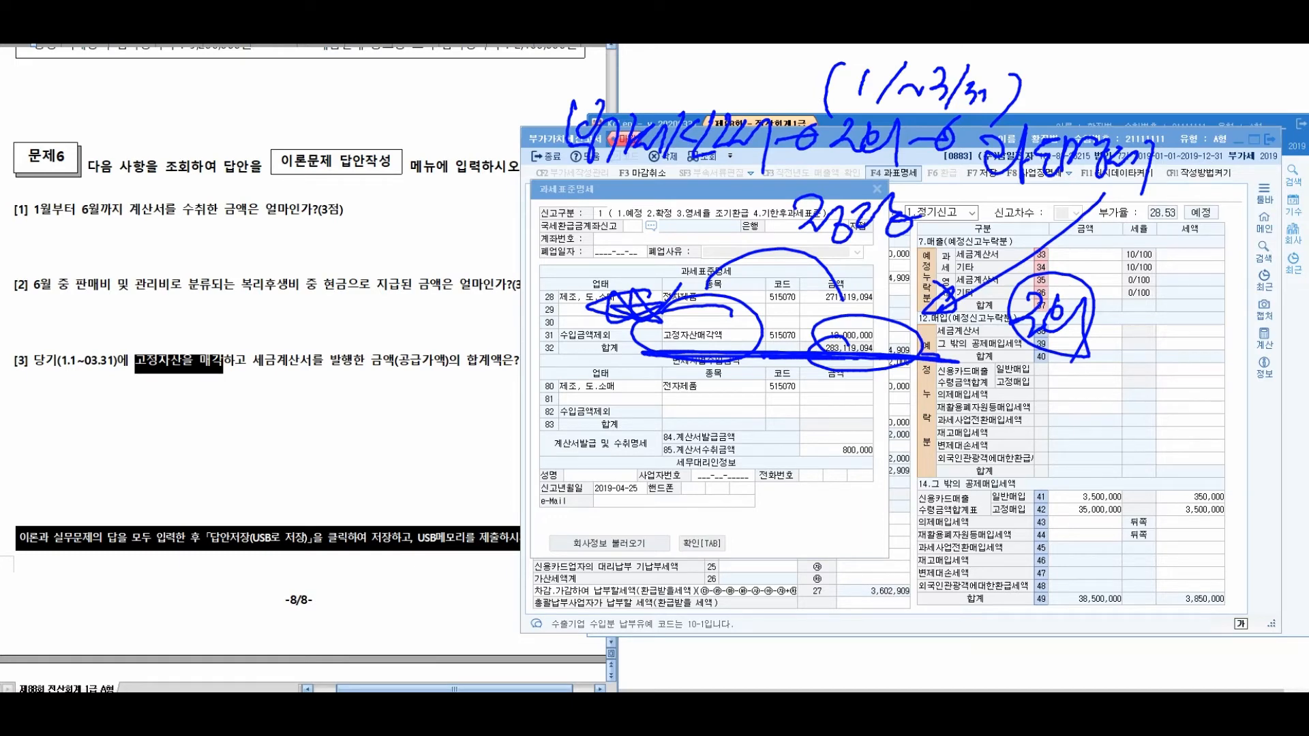
Draw a pointer ① from line 31 수입금액제외 and write the note 수입금액: 매출금액 (400번대 매출) under question 3
drag(536, 333, 397, 436)
mouse_move(382, 408)
mouse_down()
mouse_move(420, 431)
mouse_move(395, 408)
mouse_up()
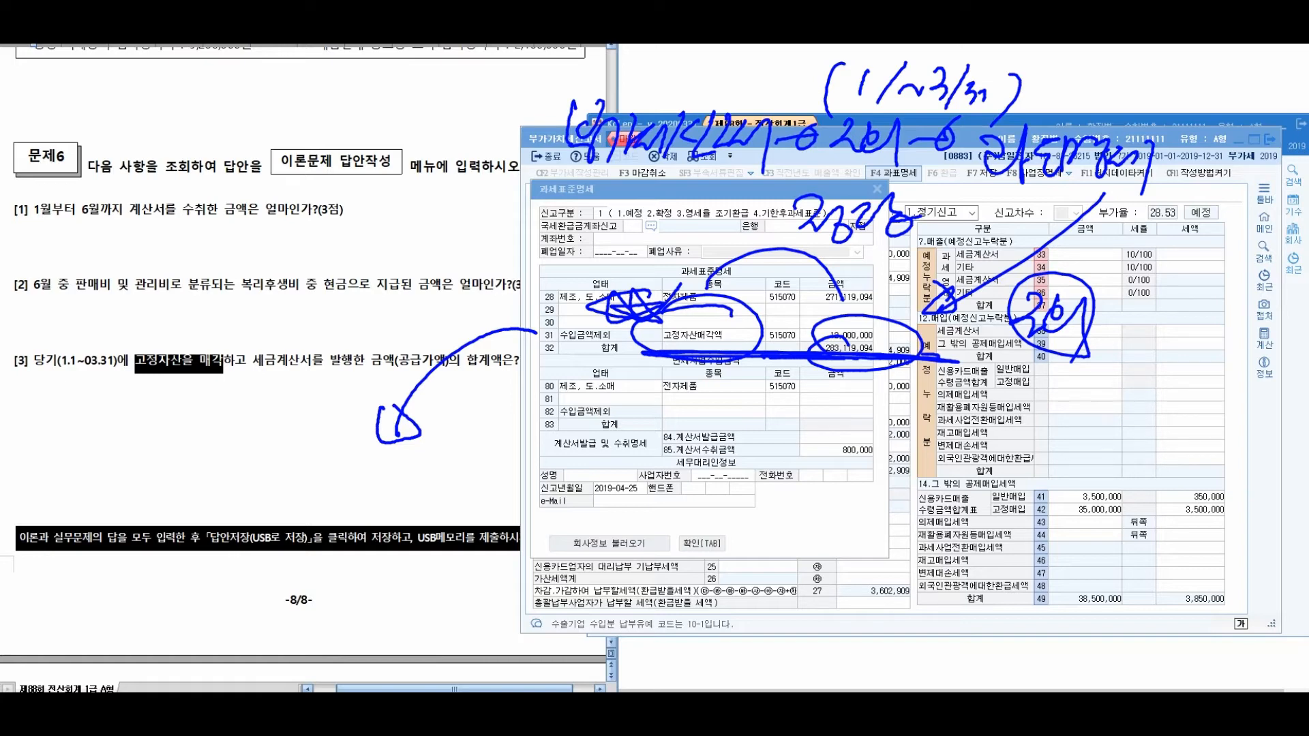
mouse_move(118, 463)
mouse_down()
mouse_move(104, 514)
mouse_move(129, 503)
mouse_up()
drag(84, 517, 136, 501)
mouse_move(120, 510)
mouse_down()
mouse_move(123, 546)
mouse_move(131, 494)
mouse_up()
drag(158, 471, 154, 521)
mouse_move(178, 481)
mouse_down()
mouse_move(167, 505)
mouse_move(205, 504)
mouse_up()
mouse_move(174, 508)
mouse_down()
mouse_move(188, 524)
mouse_move(214, 518)
mouse_up()
mouse_move(223, 481)
mouse_down()
mouse_move(240, 536)
mouse_move(222, 565)
mouse_up()
drag(242, 488, 250, 525)
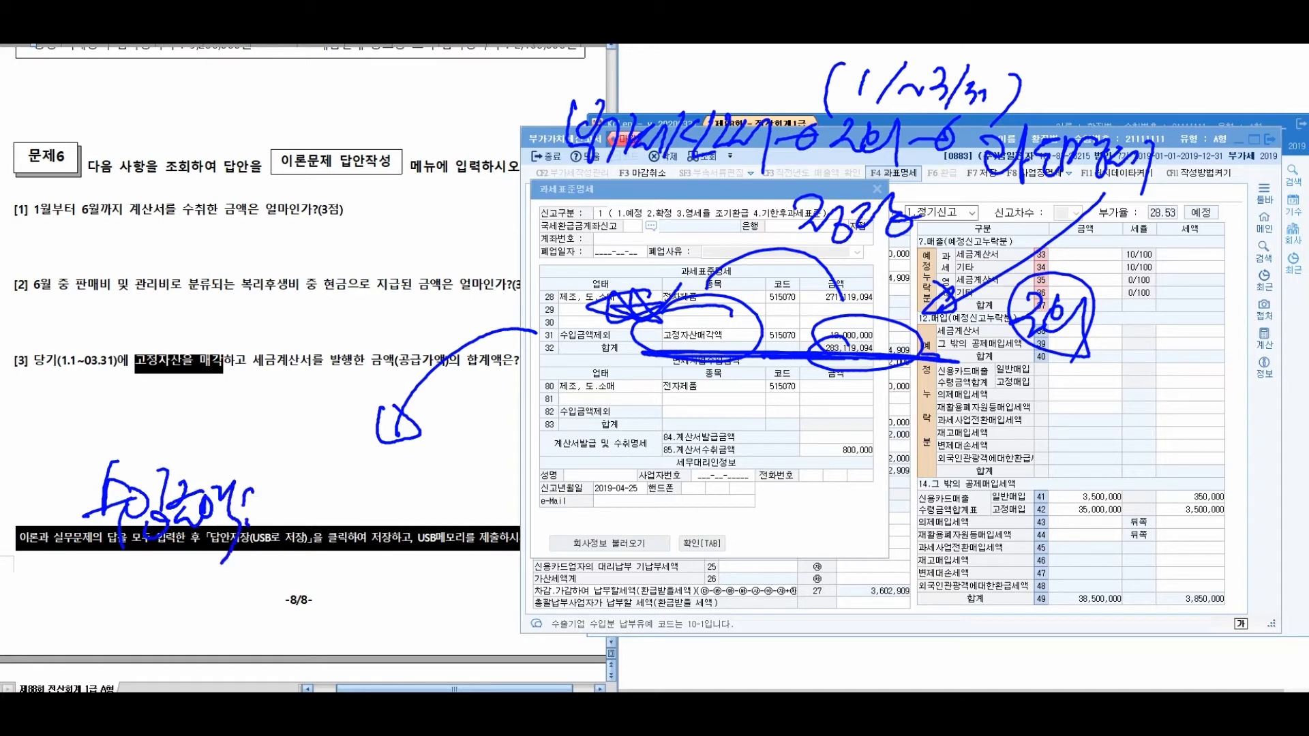
drag(276, 482, 279, 519)
mouse_move(280, 481)
mouse_down()
mouse_move(296, 518)
mouse_move(305, 513)
mouse_up()
drag(318, 475, 316, 553)
drag(331, 475, 349, 505)
mouse_move(317, 517)
mouse_down()
mouse_move(390, 495)
mouse_move(402, 515)
mouse_move(429, 498)
mouse_up()
drag(417, 494, 412, 555)
drag(475, 474, 463, 528)
drag(508, 478, 521, 501)
mouse_move(505, 477)
mouse_down()
mouse_move(504, 541)
mouse_move(539, 489)
mouse_up()
drag(552, 486, 565, 515)
mouse_move(580, 481)
mouse_down()
mouse_move(594, 516)
mouse_move(617, 495)
mouse_up()
mouse_move(603, 504)
mouse_down()
mouse_move(639, 478)
mouse_move(638, 529)
mouse_up()
mouse_move(665, 481)
mouse_down()
mouse_move(681, 504)
mouse_move(707, 499)
mouse_move(702, 541)
mouse_up()
mouse_move(717, 469)
mouse_down()
mouse_move(726, 499)
mouse_move(730, 490)
mouse_up()
drag(724, 497, 742, 515)
drag(743, 478, 758, 526)
Write the example sales accounts 401 상품매출 and 404 제품매출 beside the 수입금액 note
drag(822, 474, 835, 496)
mouse_move(831, 477)
mouse_down()
mouse_move(837, 522)
mouse_move(854, 487)
mouse_up()
mouse_move(881, 474)
mouse_down()
mouse_move(883, 523)
mouse_move(941, 506)
mouse_up()
drag(956, 488, 995, 492)
drag(992, 489, 1035, 467)
drag(1014, 477, 1037, 505)
drag(1039, 478, 1055, 496)
mouse_move(1060, 466)
mouse_down()
mouse_move(1077, 518)
mouse_move(1101, 477)
mouse_up()
drag(1067, 515, 1068, 537)
drag(1085, 477, 1107, 492)
drag(1088, 508, 1118, 518)
drag(858, 535, 861, 578)
drag(875, 542, 904, 563)
mouse_move(905, 534)
mouse_down()
mouse_move(909, 578)
mouse_move(944, 557)
mouse_move(985, 558)
mouse_up()
mouse_move(991, 527)
mouse_down()
mouse_move(995, 579)
mouse_move(1024, 546)
mouse_move(1028, 562)
mouse_up()
drag(1031, 537, 1053, 561)
drag(1060, 529, 1064, 580)
mouse_move(1071, 528)
mouse_down()
mouse_move(1076, 579)
mouse_move(1088, 540)
mouse_up()
drag(1076, 536, 1111, 550)
drag(1084, 560, 1121, 581)
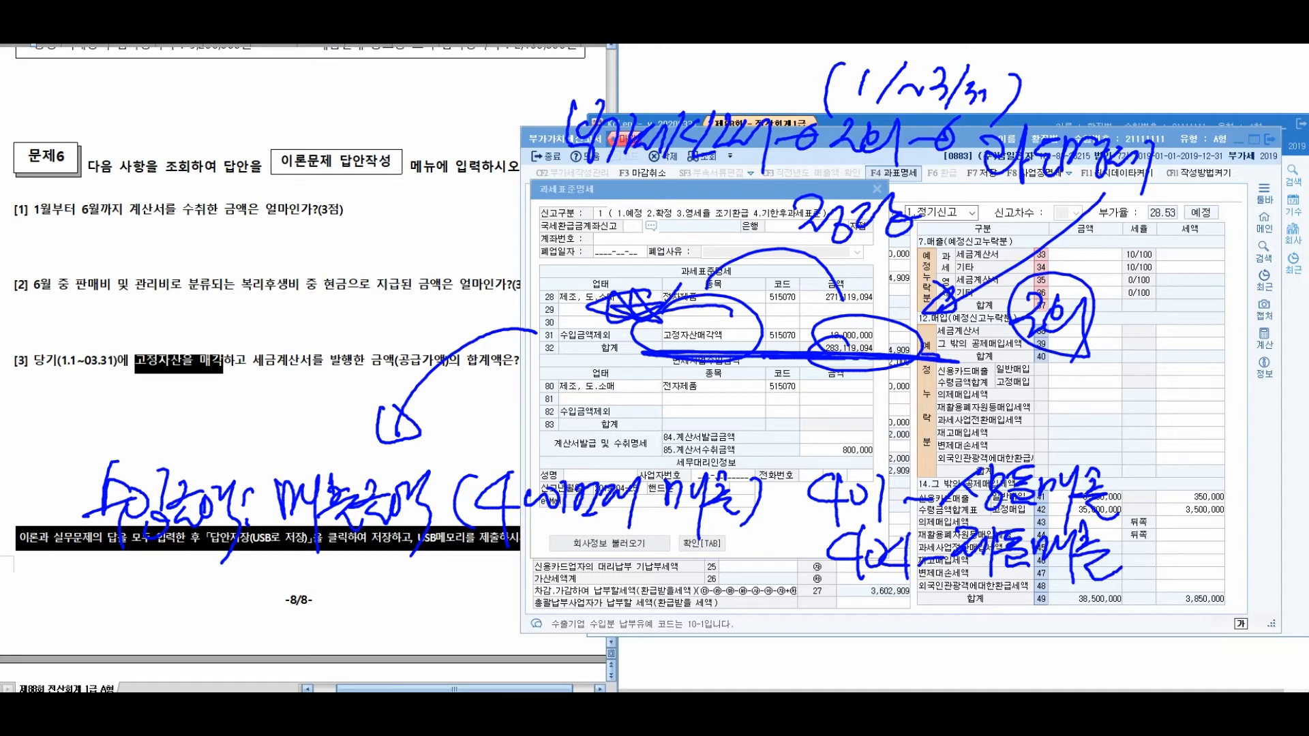
Write the note 사업자등록증 : 업태/종목 등록 below the 수입금액 explanation
mouse_move(413, 581)
mouse_down()
mouse_move(394, 637)
mouse_move(440, 644)
mouse_up()
mouse_move(440, 597)
mouse_down()
mouse_move(471, 617)
mouse_move(474, 644)
mouse_move(501, 624)
mouse_up()
mouse_move(504, 588)
mouse_down()
mouse_move(508, 627)
mouse_move(525, 612)
mouse_up()
drag(515, 603, 531, 644)
drag(532, 583, 558, 644)
drag(560, 589, 583, 639)
drag(591, 587, 613, 616)
mouse_move(615, 619)
mouse_down()
mouse_move(621, 631)
mouse_move(674, 612)
mouse_up()
drag(676, 632, 723, 624)
mouse_move(736, 605)
mouse_down()
mouse_move(728, 658)
mouse_move(742, 651)
mouse_up()
mouse_move(749, 608)
mouse_down()
mouse_move(751, 639)
mouse_move(785, 643)
mouse_up()
mouse_move(783, 603)
mouse_down()
mouse_move(787, 651)
mouse_move(831, 625)
mouse_up()
drag(812, 623, 821, 635)
drag(821, 587, 790, 674)
drag(820, 584, 839, 638)
drag(827, 631, 841, 663)
drag(842, 609, 858, 625)
drag(841, 634, 867, 664)
mouse_move(919, 608)
mouse_down()
mouse_move(937, 604)
mouse_move(939, 623)
mouse_up()
mouse_move(917, 633)
mouse_down()
mouse_move(938, 656)
mouse_move(959, 627)
mouse_up()
drag(949, 634, 966, 676)
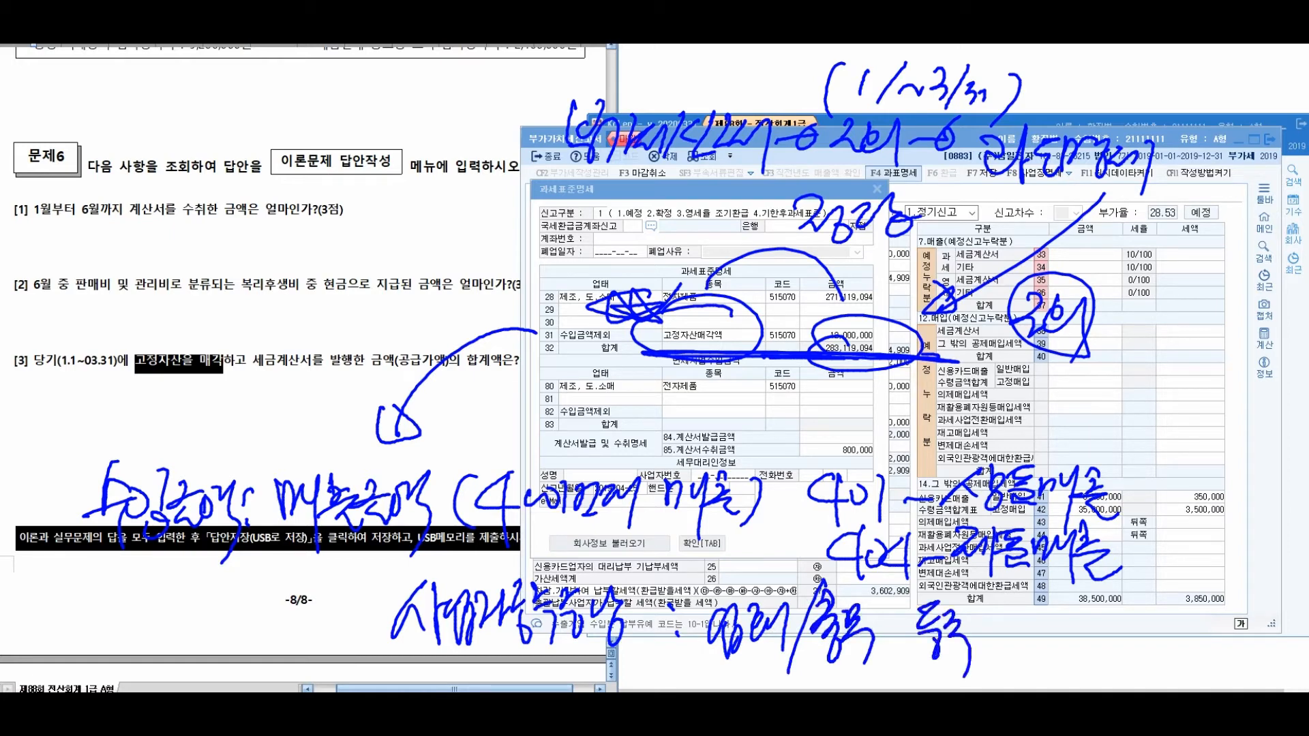
Link the sales accounts to the business registration note with a bracket and arrow, add a star, and underline 업태/종목 등록
drag(1157, 492, 1145, 568)
mouse_move(1049, 631)
mouse_down()
mouse_move(1260, 600)
mouse_move(1223, 497)
mouse_move(1210, 508)
mouse_up()
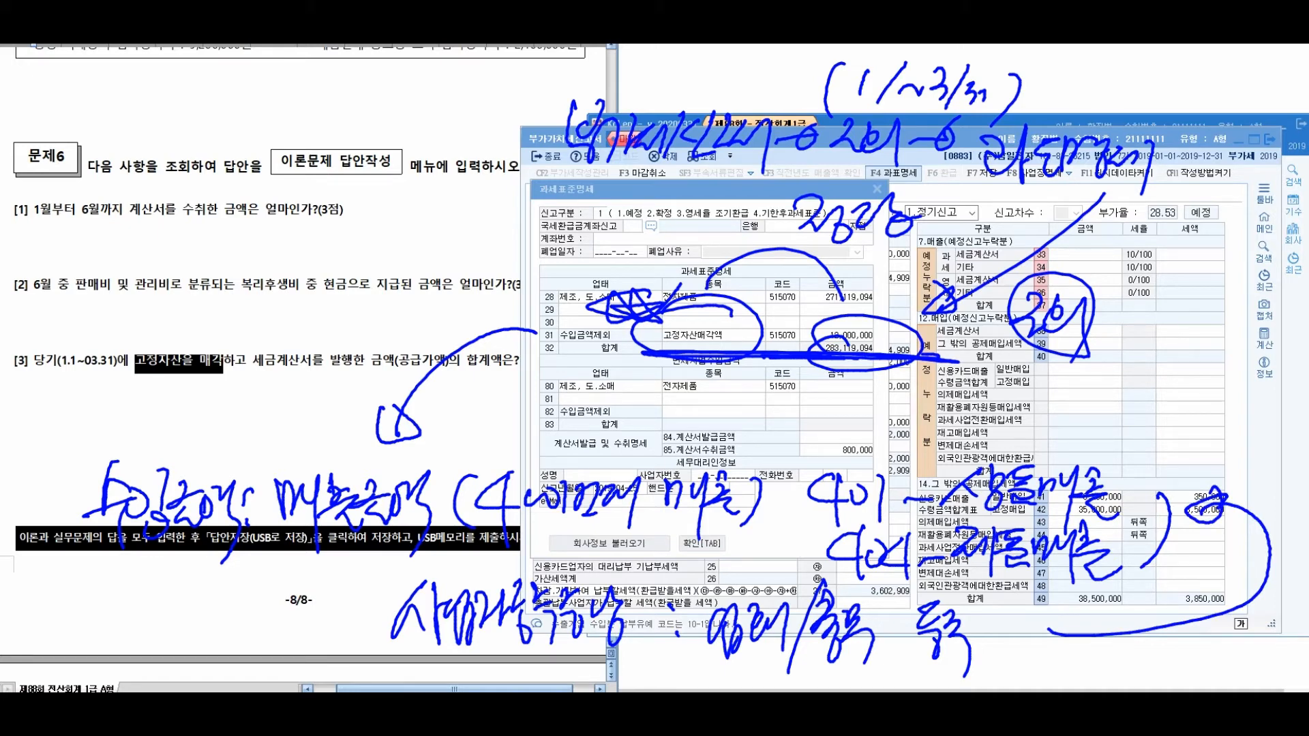
mouse_move(78, 394)
mouse_down()
mouse_move(98, 413)
mouse_move(151, 392)
mouse_up()
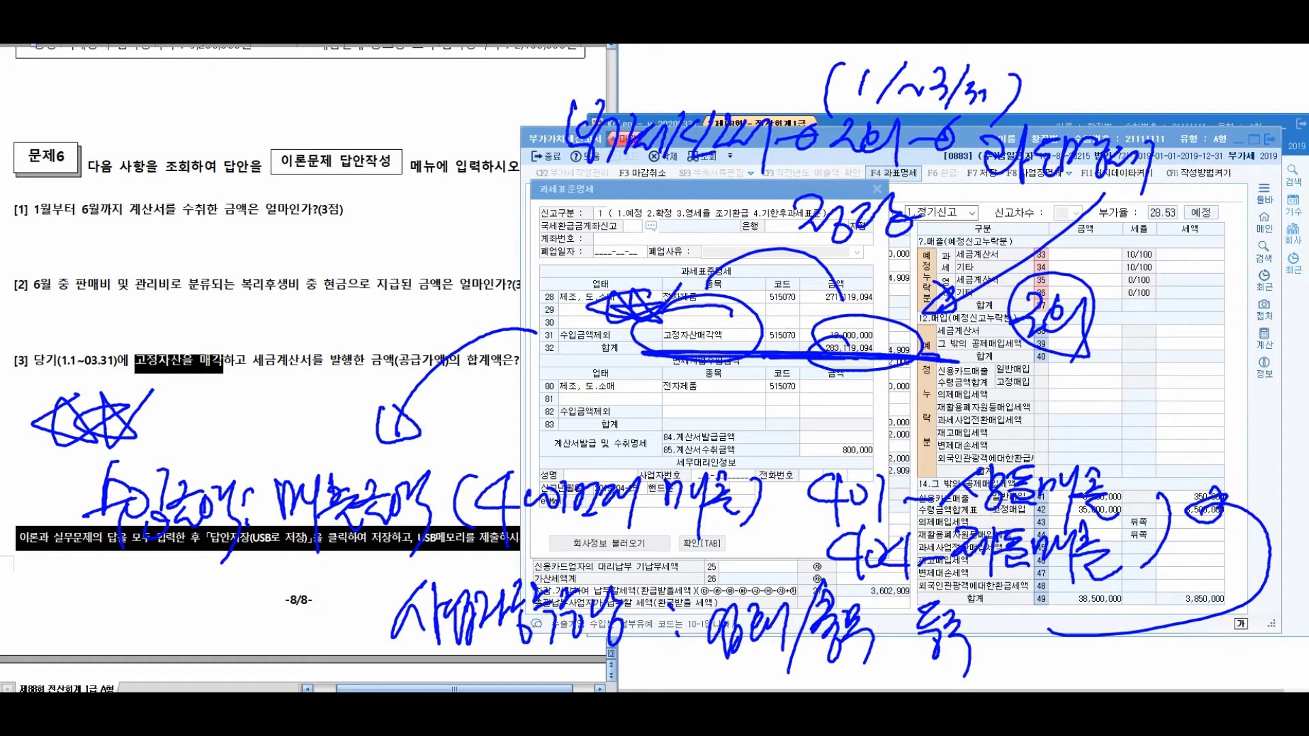
drag(715, 651, 998, 645)
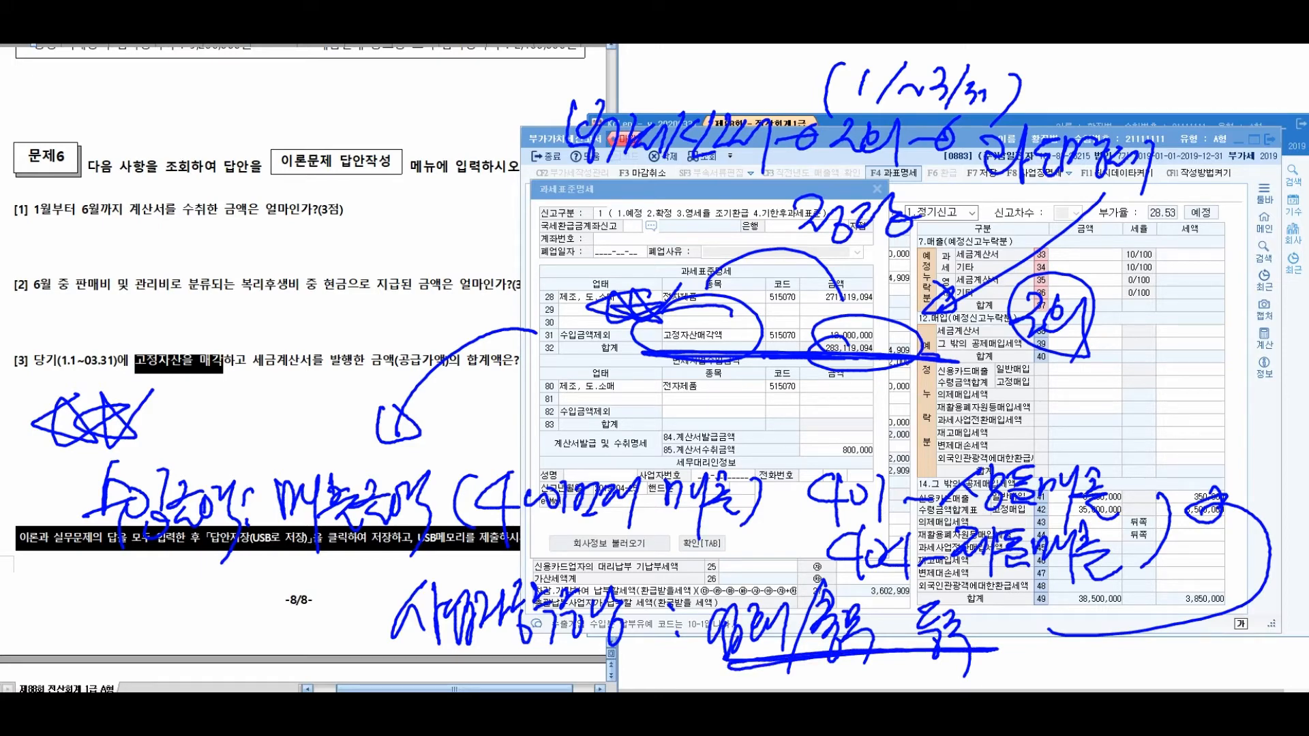
Draw a pointer ② from the 수입금액제외 line and write 수입금액 X above question 1
mouse_move(612, 343)
mouse_down()
mouse_move(583, 269)
mouse_move(453, 197)
mouse_up()
mouse_move(457, 184)
mouse_down()
mouse_move(472, 214)
mouse_move(454, 180)
mouse_up()
drag(140, 95, 123, 145)
drag(123, 107, 97, 152)
mouse_move(129, 140)
mouse_down()
mouse_move(152, 130)
mouse_move(152, 178)
mouse_up()
drag(170, 120, 174, 147)
drag(187, 98, 194, 135)
drag(174, 137, 182, 163)
mouse_move(192, 113)
mouse_down()
mouse_move(233, 140)
mouse_move(249, 130)
mouse_up()
drag(252, 105, 280, 164)
drag(330, 106, 294, 149)
drag(283, 122, 325, 173)
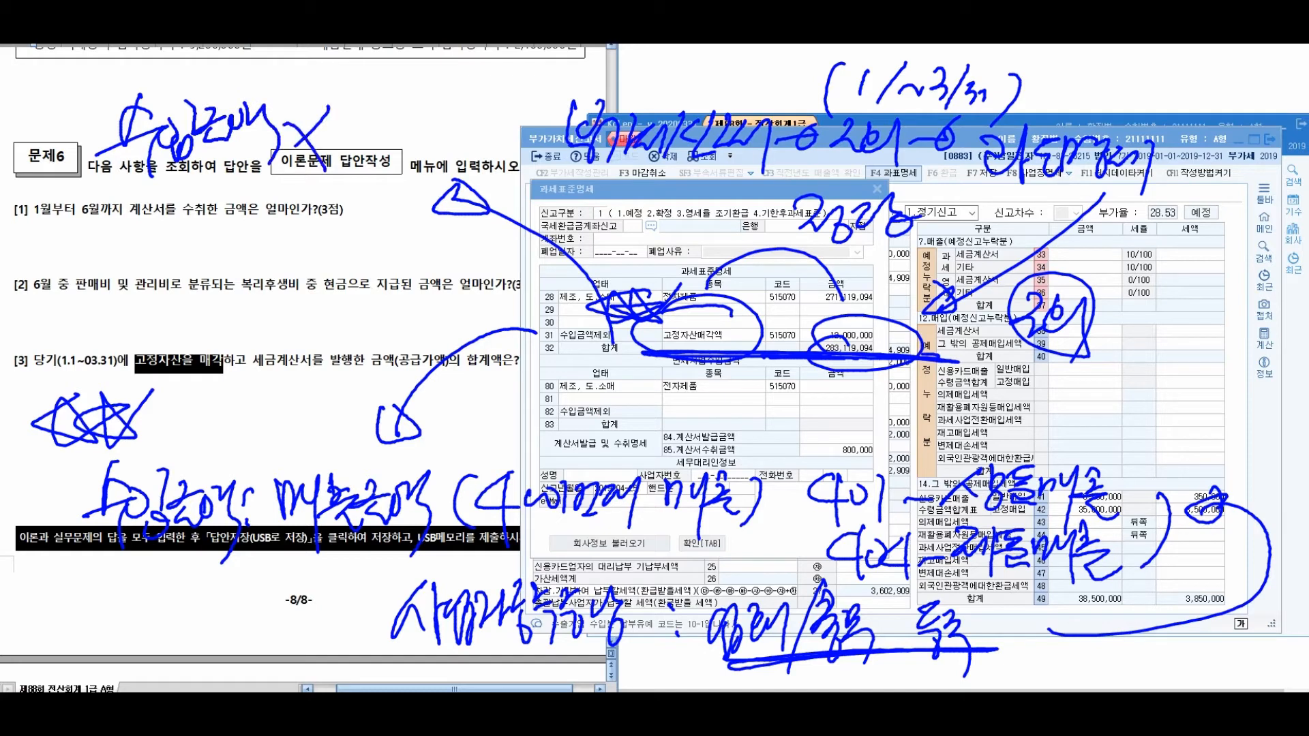
Write the note ① 상품, 제품 판매 (X) over question 1, below the 수입금액 X heading
mouse_move(92, 203)
mouse_down()
mouse_move(65, 252)
mouse_move(102, 238)
mouse_up()
drag(96, 231, 112, 262)
mouse_move(103, 204)
mouse_down()
mouse_move(137, 211)
mouse_move(146, 245)
mouse_up()
drag(160, 235, 179, 233)
mouse_move(191, 222)
mouse_down()
mouse_move(213, 217)
mouse_move(223, 254)
mouse_up()
drag(229, 195, 257, 210)
mouse_move(243, 220)
mouse_down()
mouse_move(259, 235)
mouse_move(298, 213)
mouse_up()
mouse_move(285, 198)
mouse_down()
mouse_move(322, 190)
mouse_move(333, 211)
mouse_up()
drag(332, 201, 387, 171)
drag(358, 198, 352, 222)
drag(407, 175, 394, 199)
drag(369, 216, 379, 208)
drag(421, 163, 429, 219)
drag(43, 220, 20, 269)
Write a second note numbered ② below the first one, ending it with (X) beside its lower line
mouse_move(41, 293)
mouse_down()
mouse_move(79, 306)
mouse_move(75, 317)
mouse_up()
drag(109, 274, 140, 310)
mouse_move(145, 282)
mouse_down()
mouse_move(150, 322)
mouse_move(167, 300)
mouse_up()
drag(167, 274, 199, 306)
mouse_move(211, 261)
mouse_down()
mouse_move(219, 294)
mouse_move(239, 293)
mouse_up()
mouse_move(240, 260)
mouse_down()
mouse_move(252, 298)
mouse_move(264, 259)
mouse_up()
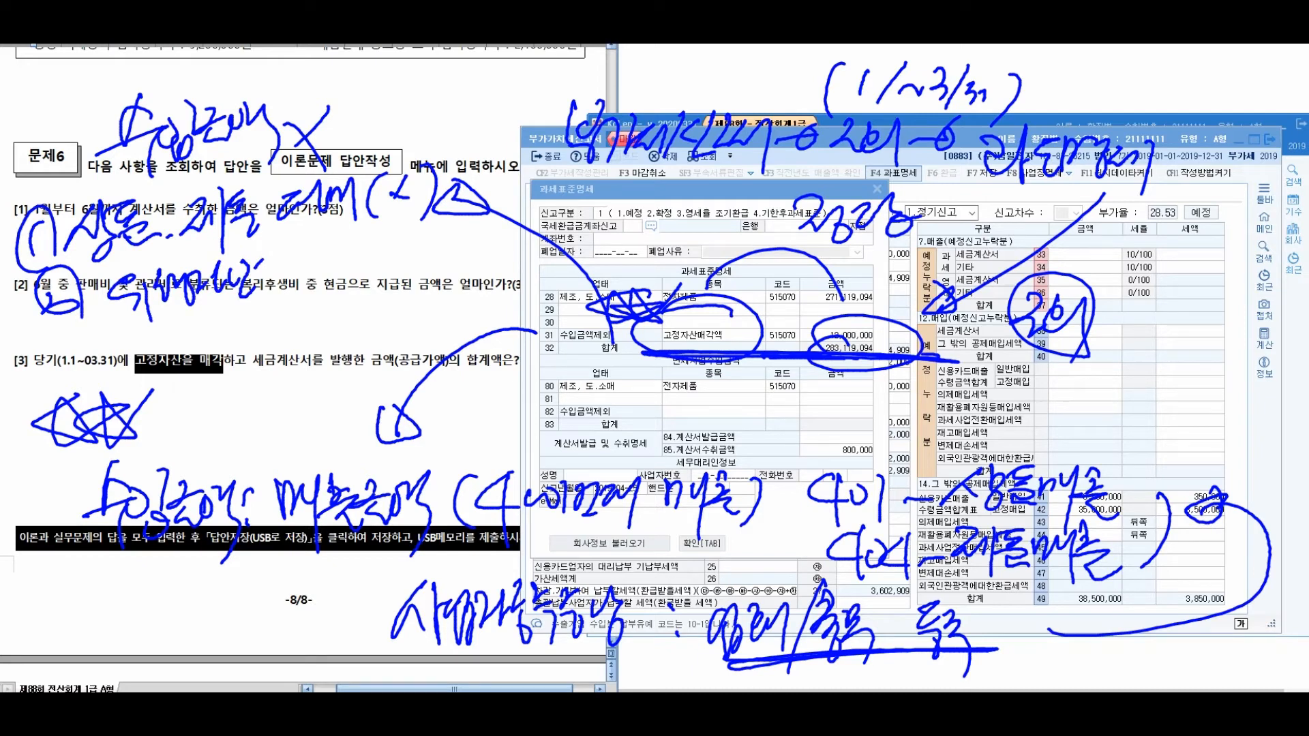
mouse_move(291, 257)
mouse_down()
mouse_move(304, 285)
mouse_move(330, 278)
mouse_up()
mouse_move(326, 250)
mouse_down()
mouse_move(336, 296)
mouse_move(362, 283)
mouse_up()
drag(357, 256, 379, 294)
drag(289, 307, 298, 311)
drag(294, 311, 286, 359)
mouse_move(314, 319)
mouse_down()
mouse_move(362, 342)
mouse_move(412, 290)
mouse_move(409, 334)
mouse_up()
drag(455, 267, 443, 314)
mouse_move(455, 273)
mouse_down()
mouse_move(473, 302)
mouse_move(445, 308)
mouse_up()
drag(481, 263, 485, 317)
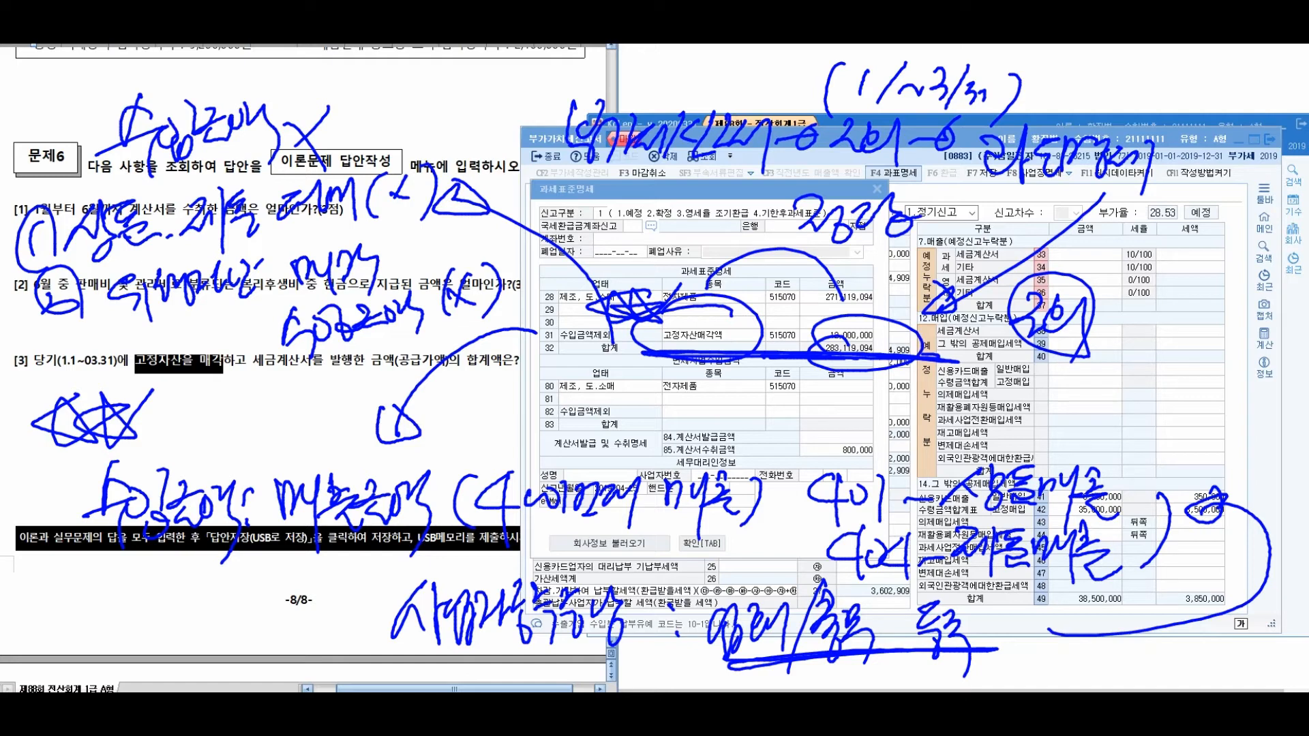
Circle the 고정자산매각액 amount in the 수입금액제외 line again and clear all pen annotations
mouse_move(813, 333)
mouse_down()
mouse_move(920, 331)
mouse_move(780, 325)
mouse_up()
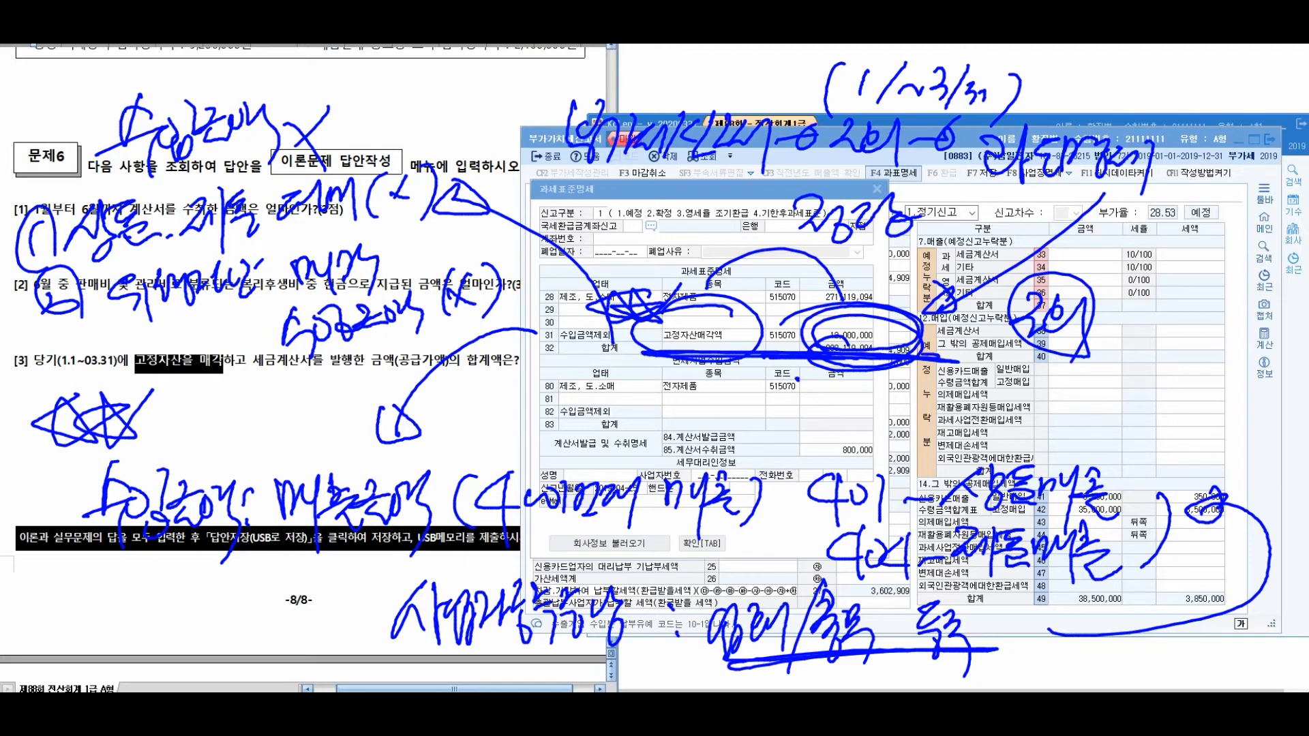
key(Escape)
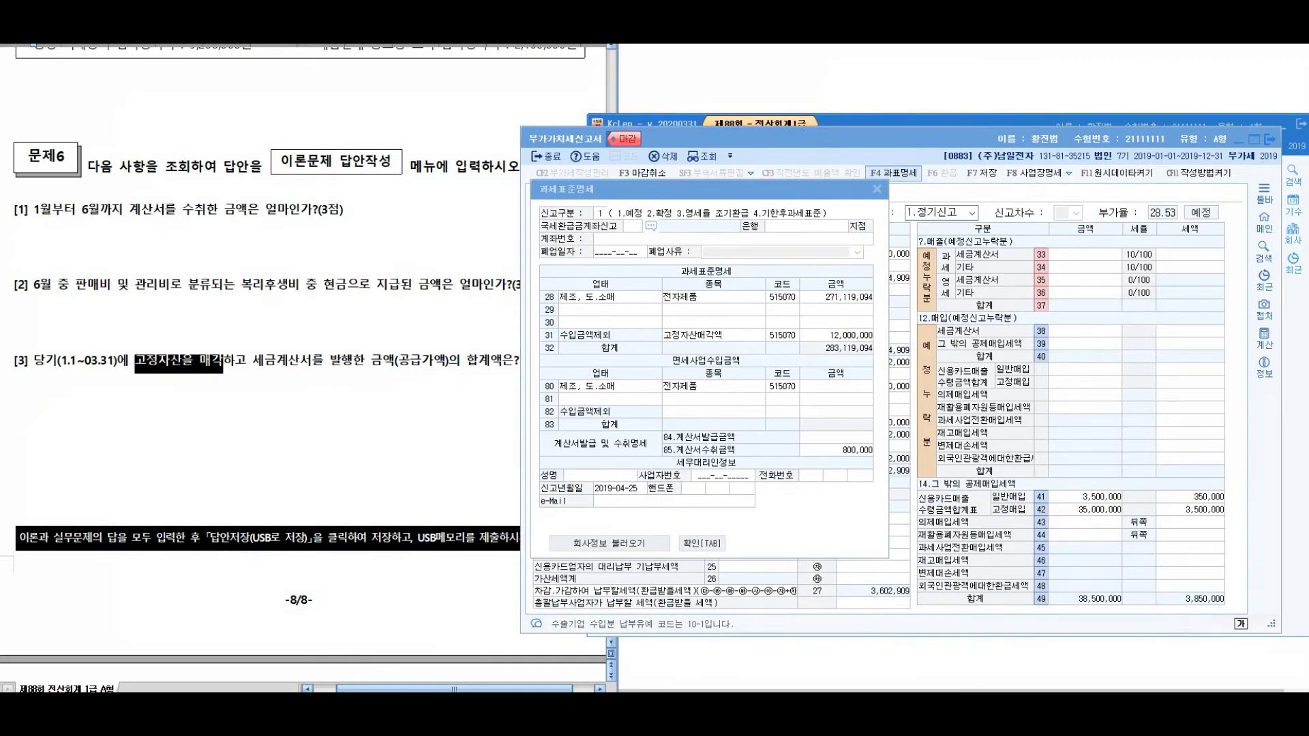
Reopen the 과세표준명세, check the 고정자산매각액 amount in the 수입금액제외 line, and leave the VAT return
click(877, 189)
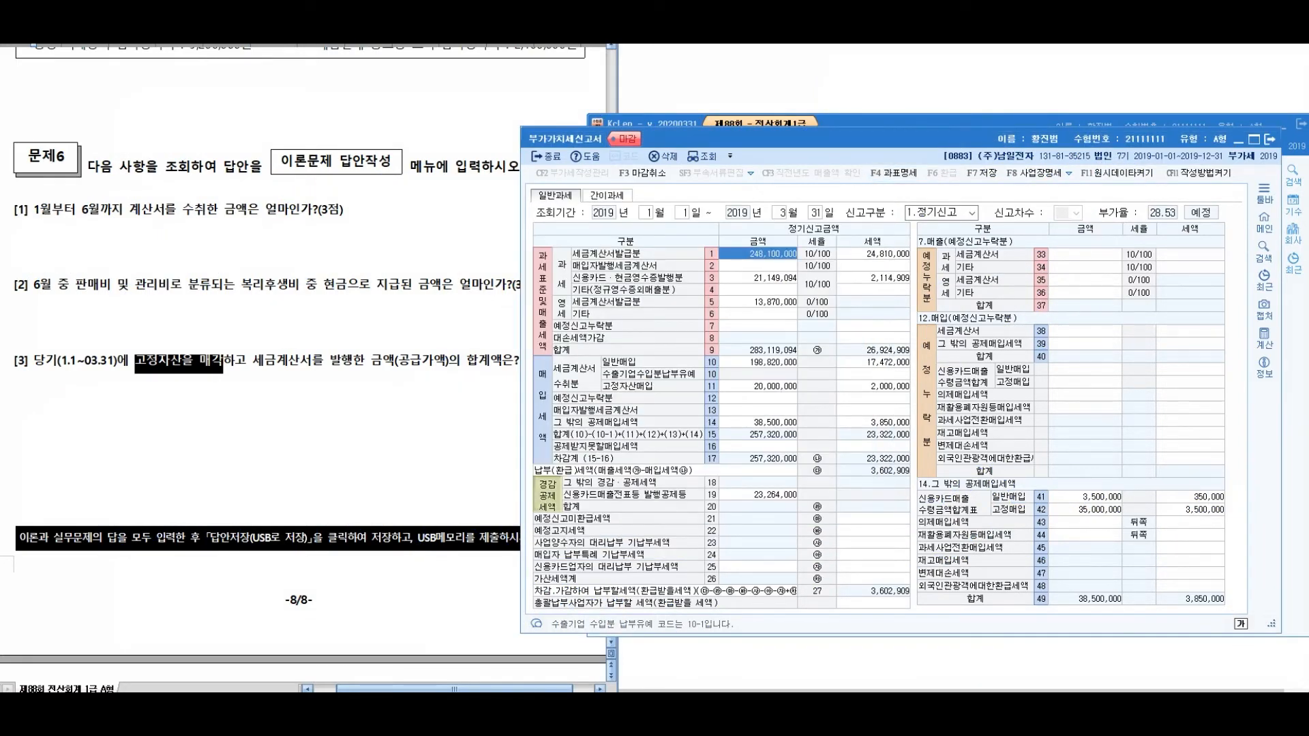
key(F4)
click(904, 346)
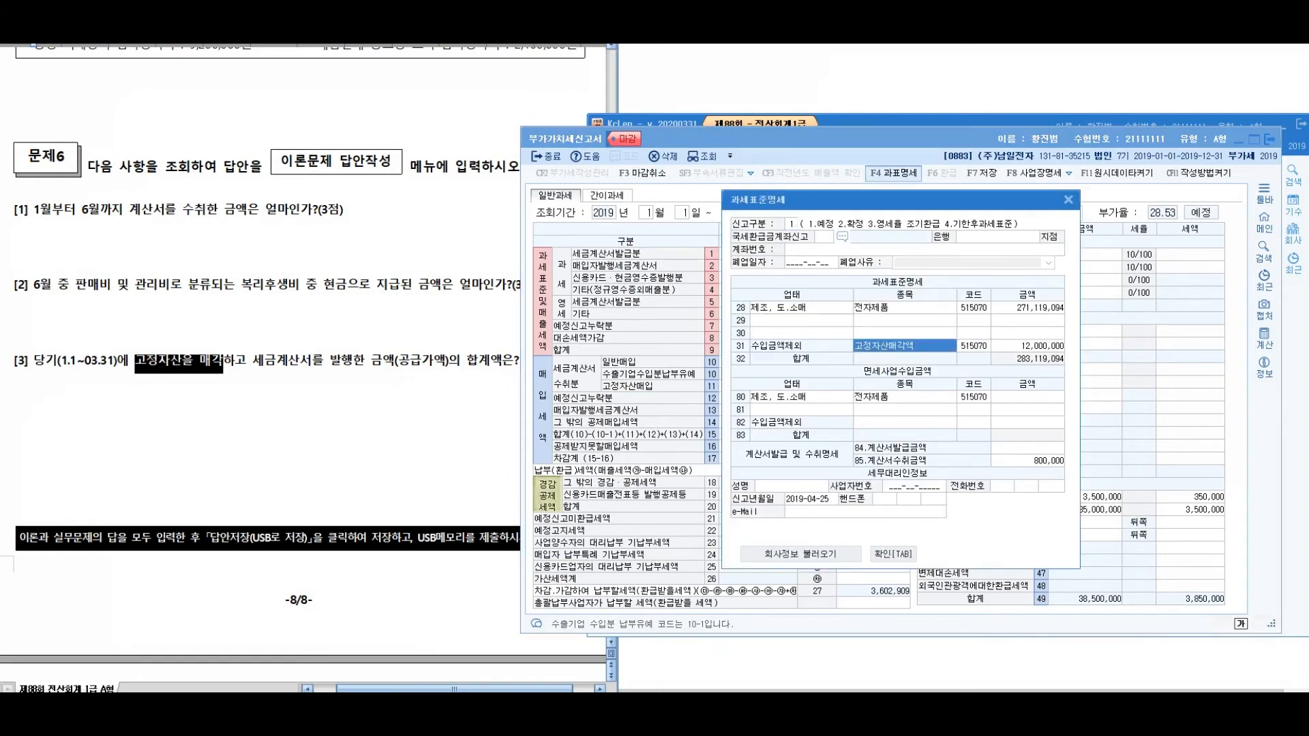
click(1028, 346)
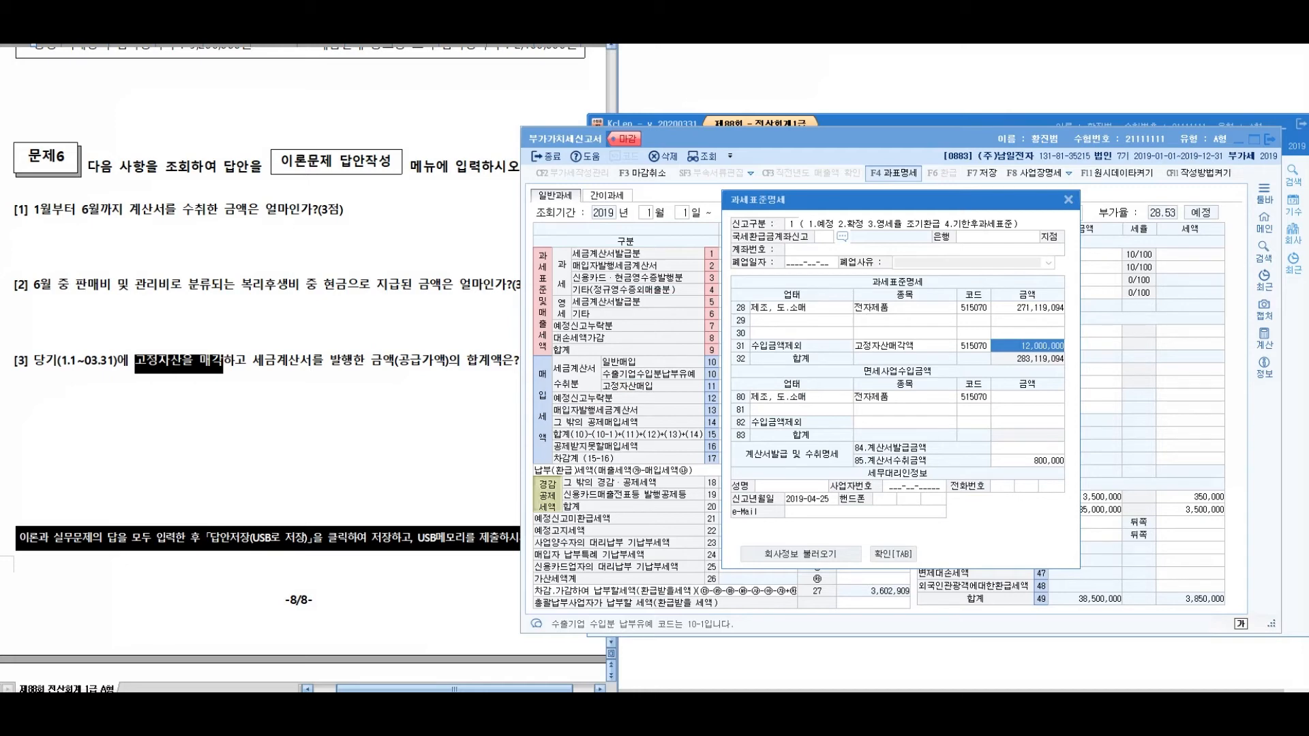
key(Escape)
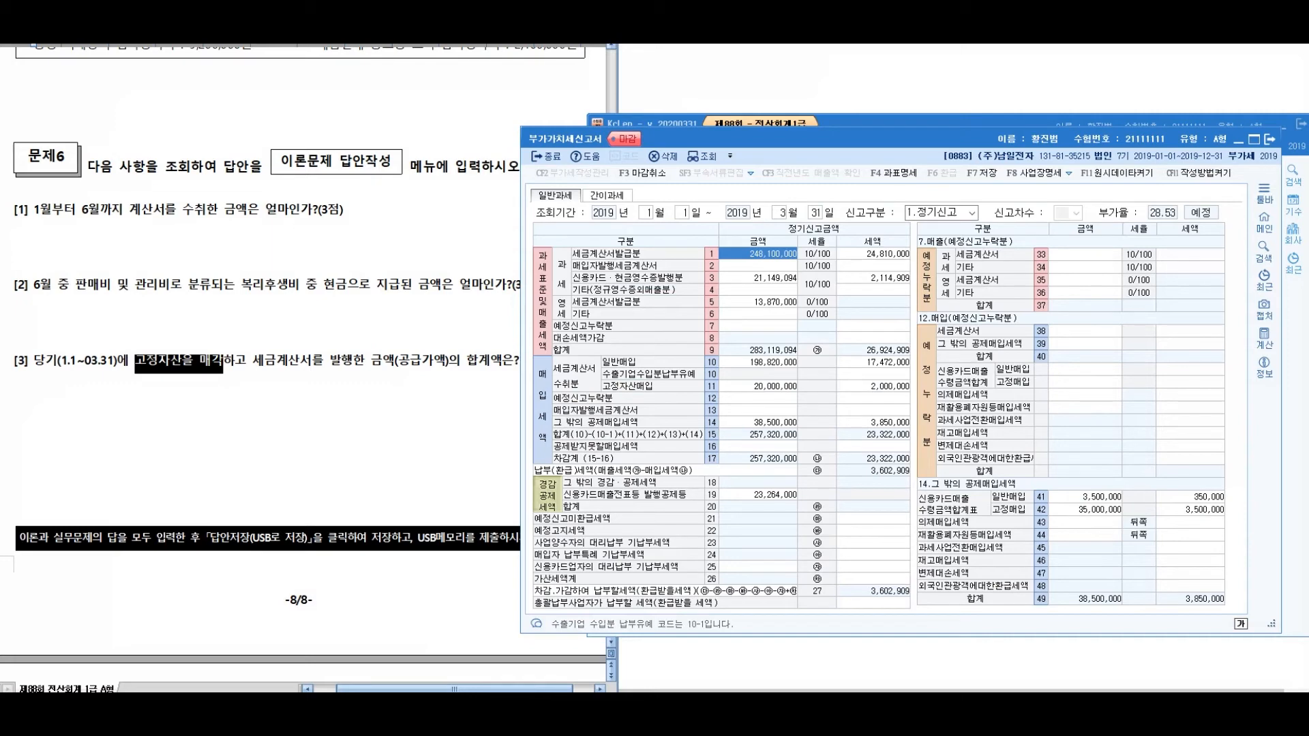
key(F4)
click(1027, 347)
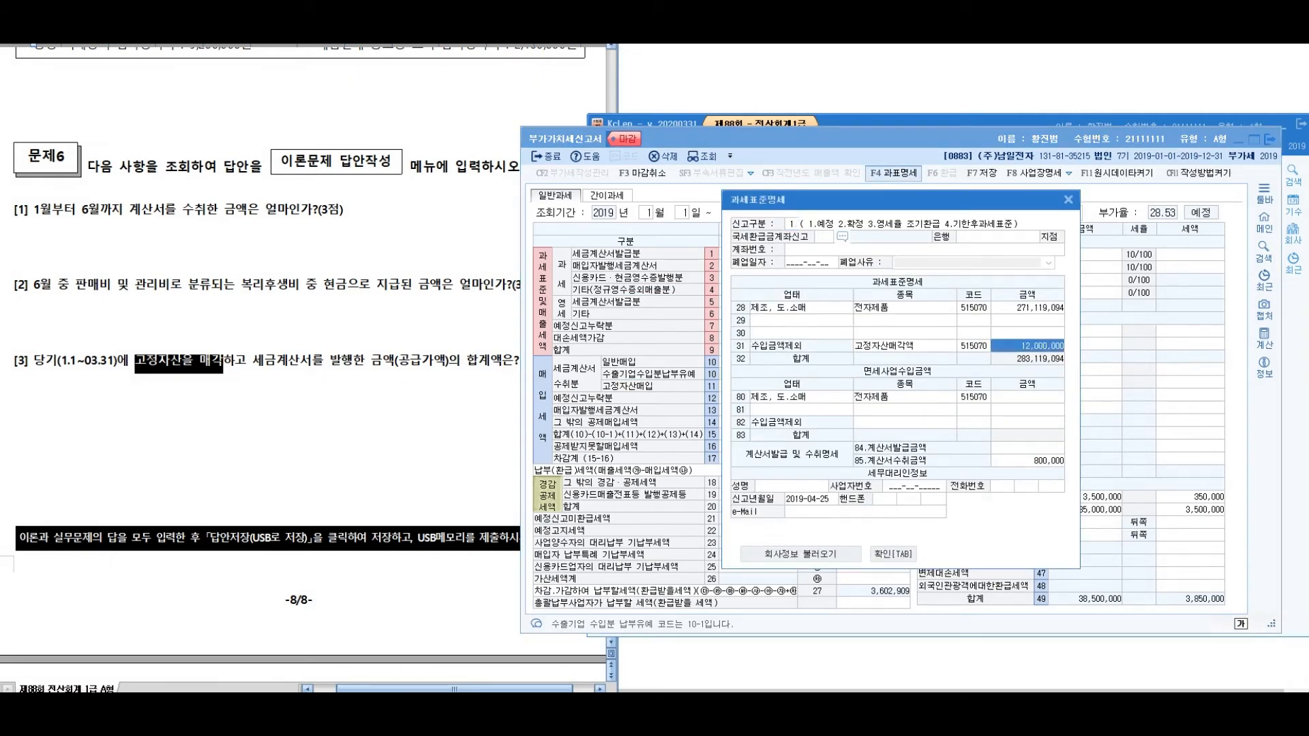
click(1068, 200)
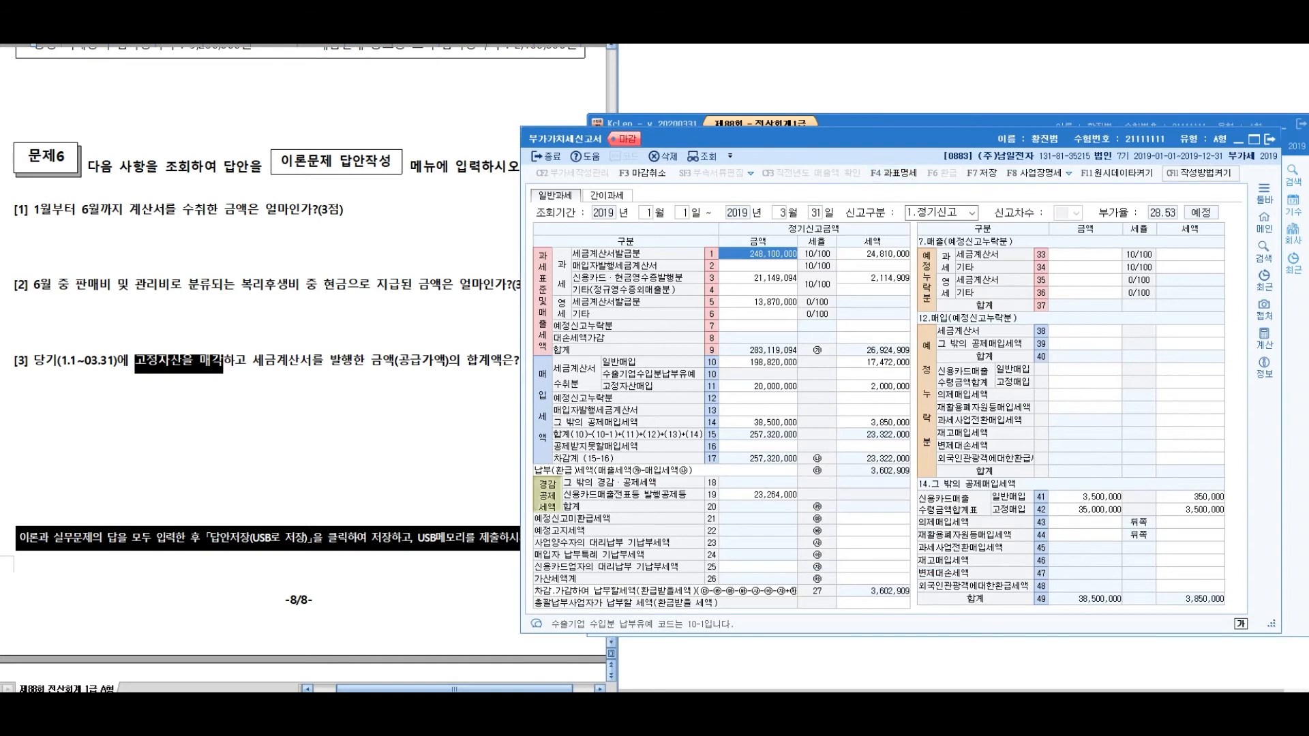
click(1270, 140)
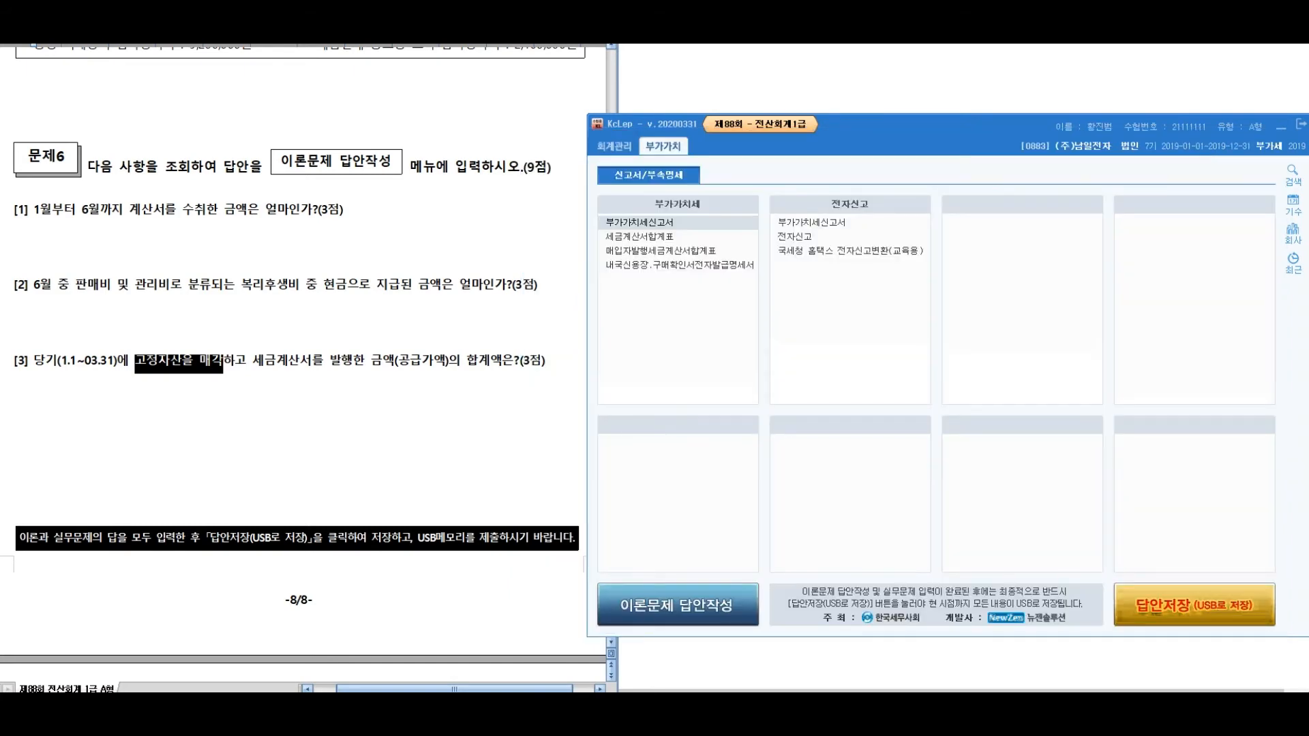
Enter 12,000,000 as the answer to practical question [3] in 이론문제 답안작성, close the answer form, and return to the question sheet
click(678, 605)
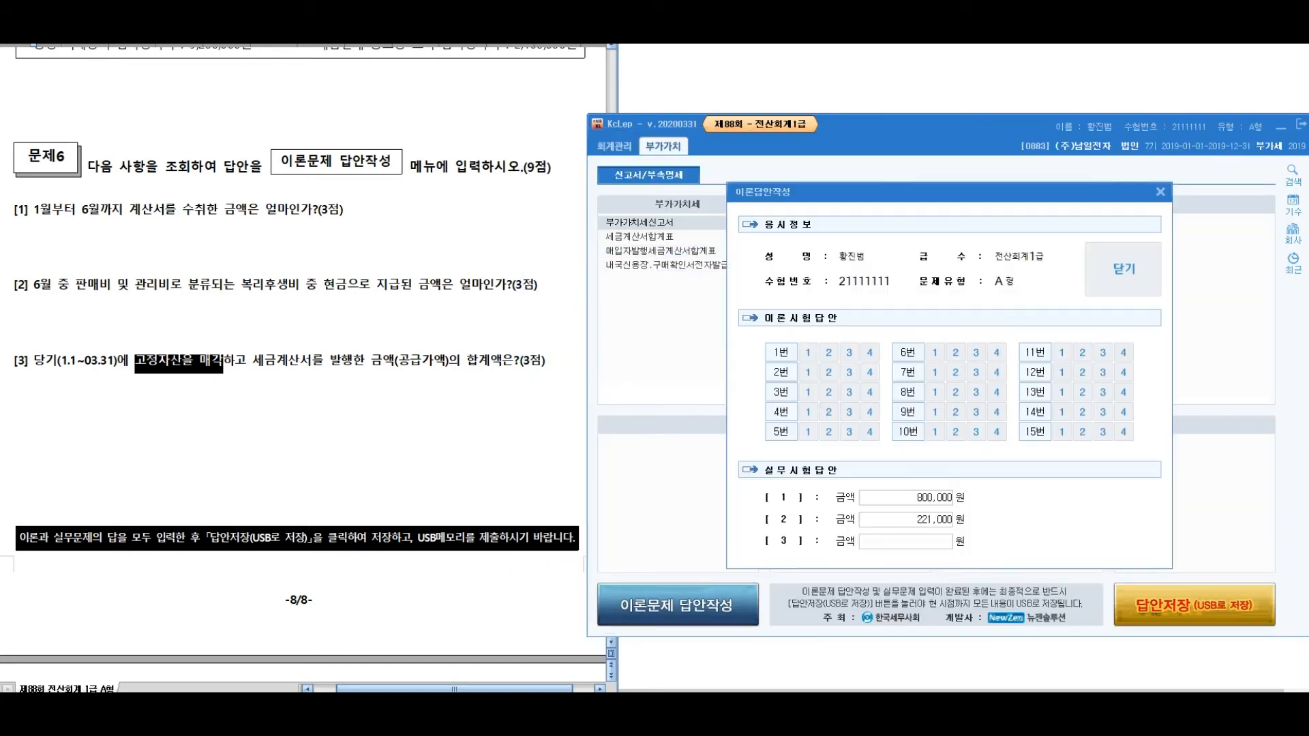
click(905, 542)
text(12000000)
key(Return)
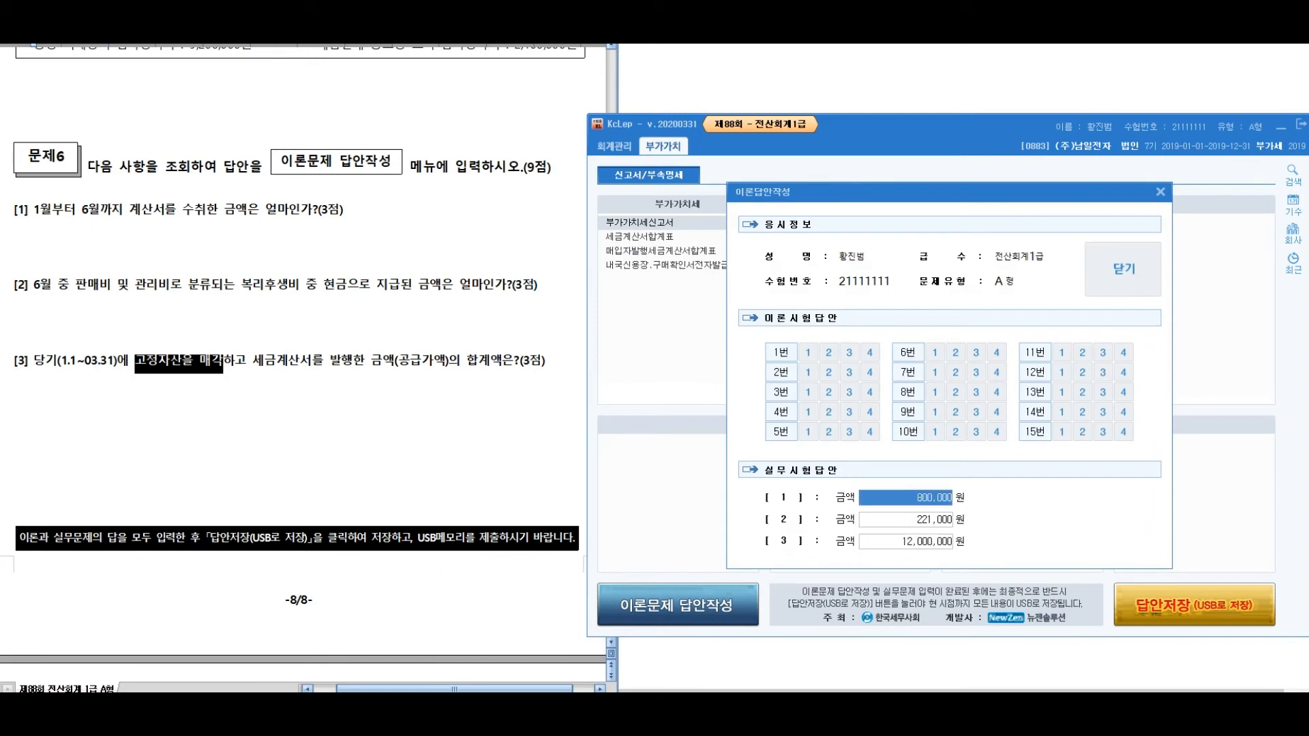
click(1123, 270)
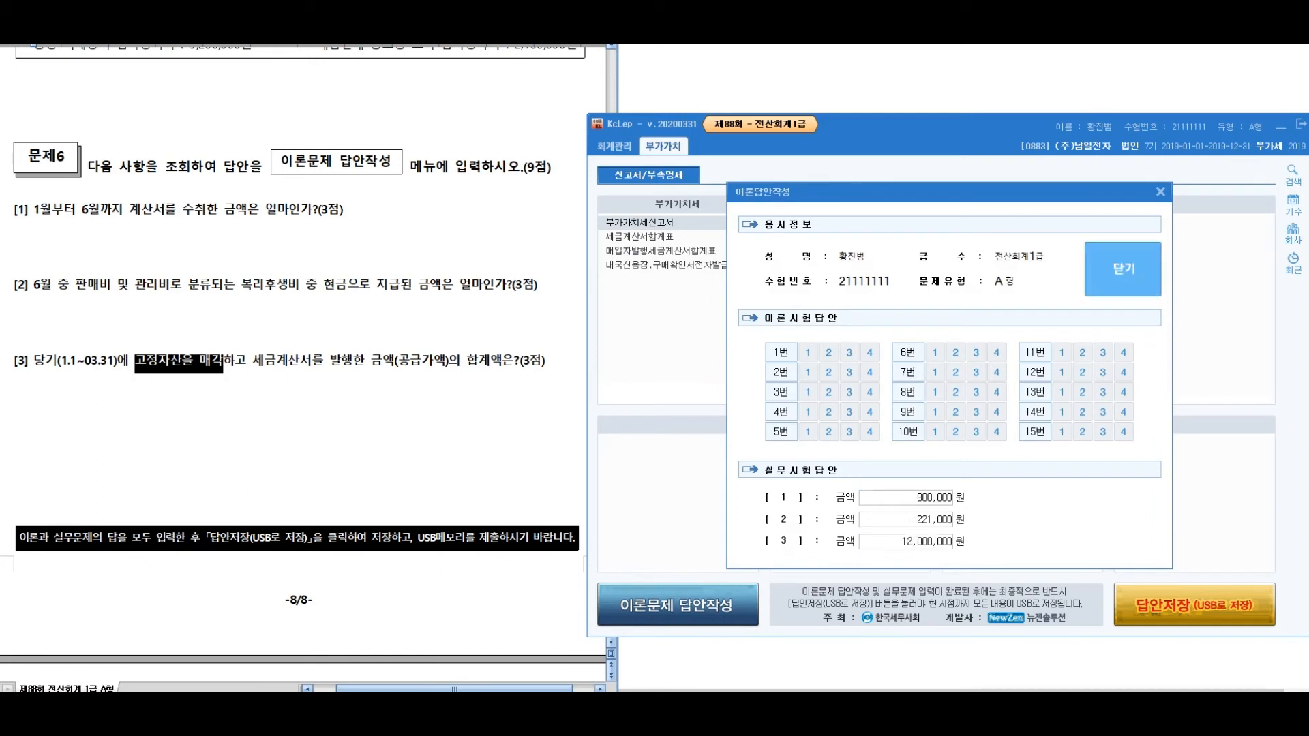
click(773, 406)
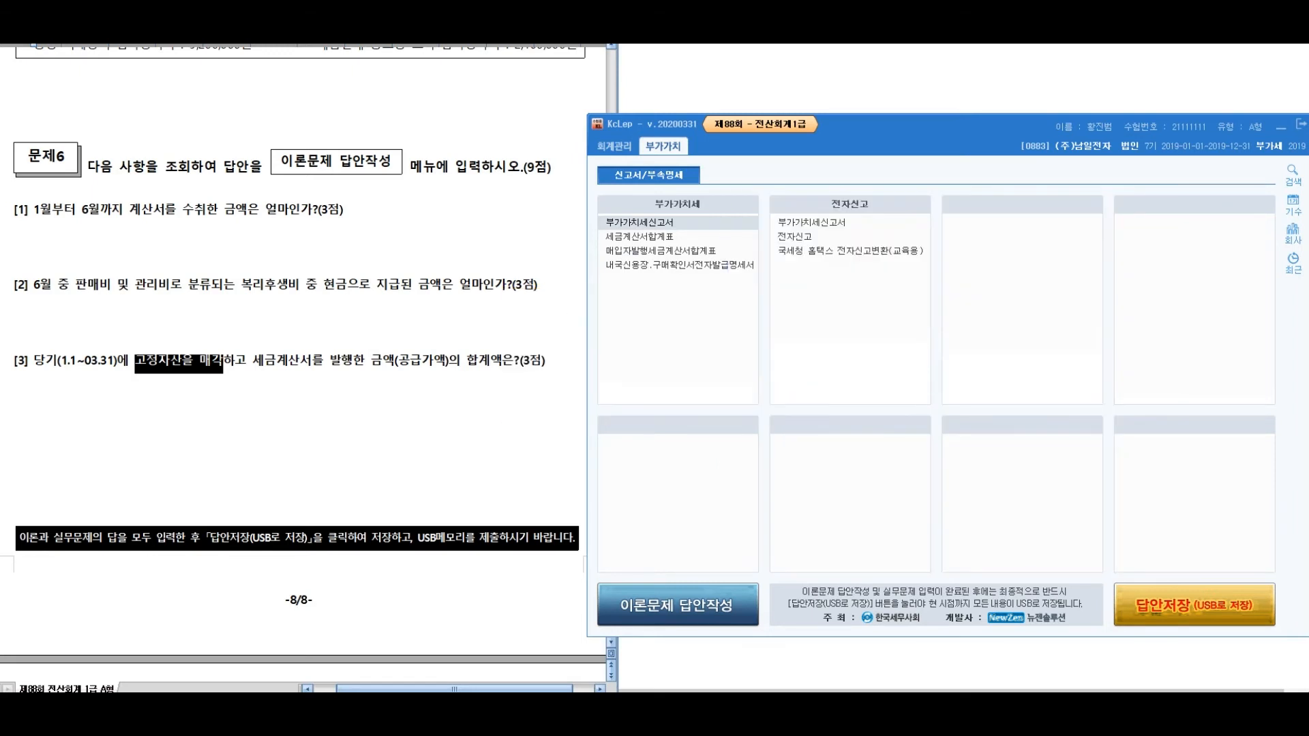
click(15, 379)
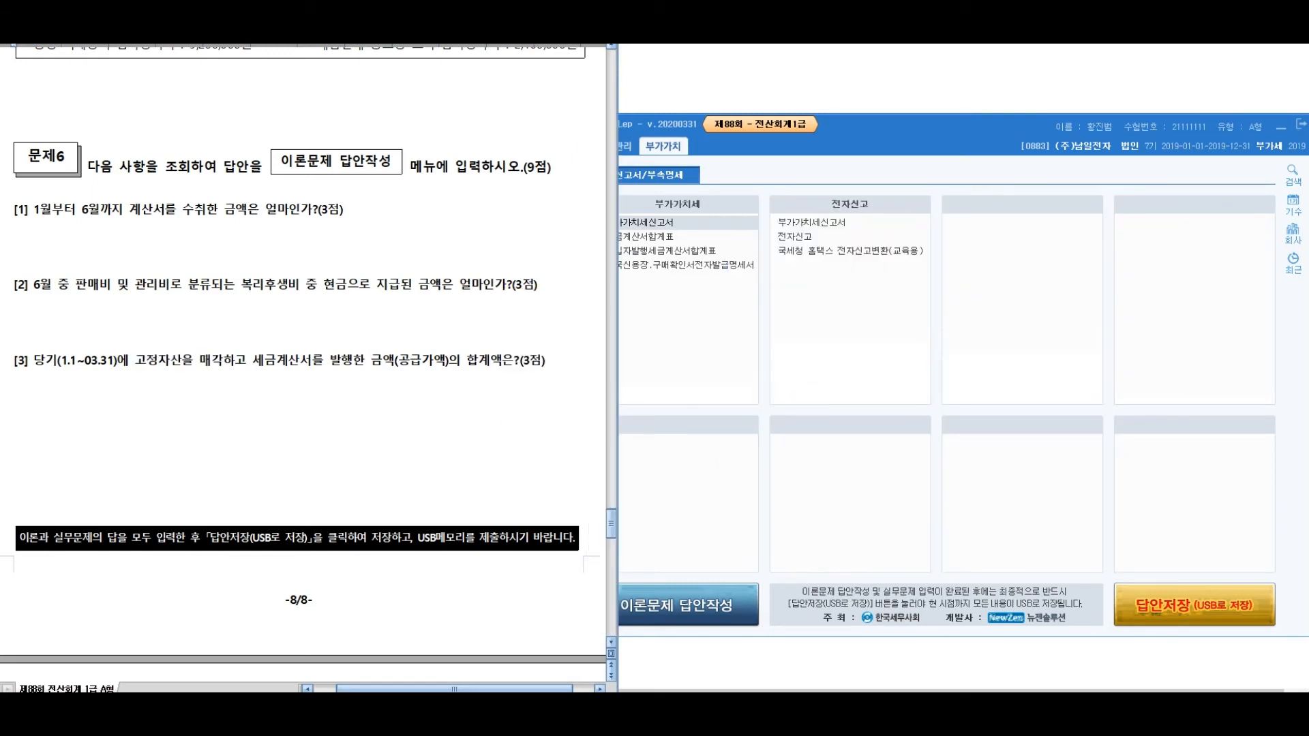